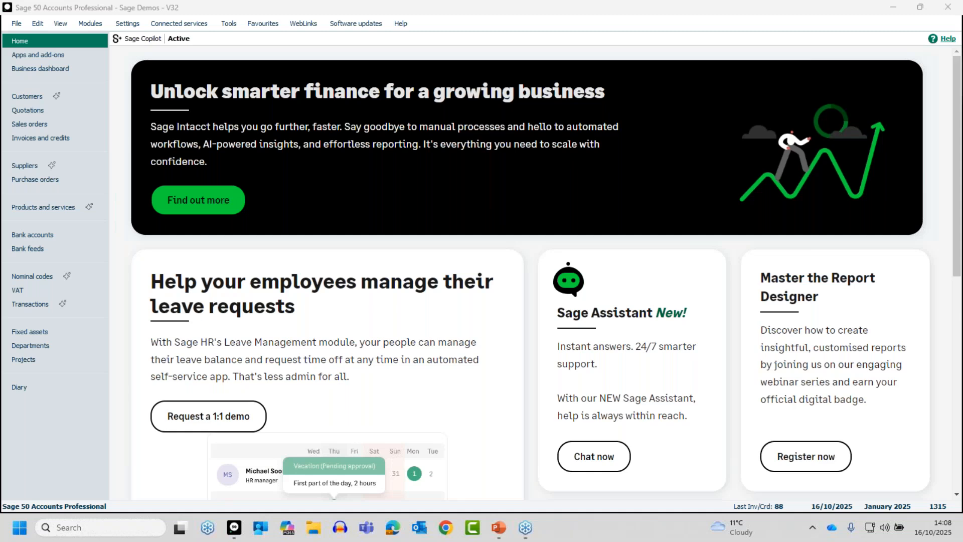
Step: Open the customer reports and start a preview of the Customer List report from the Customer details category
left_click(28, 98)
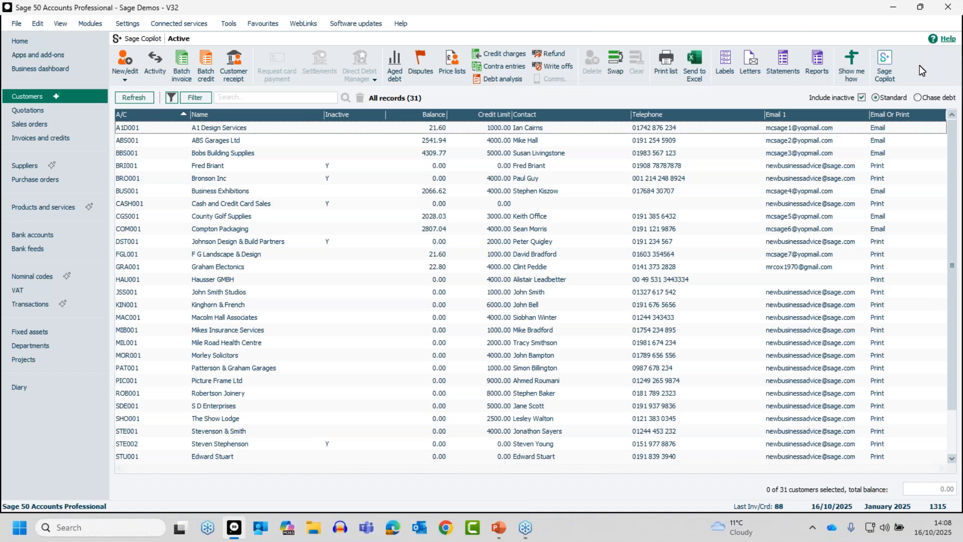
left_click(826, 62)
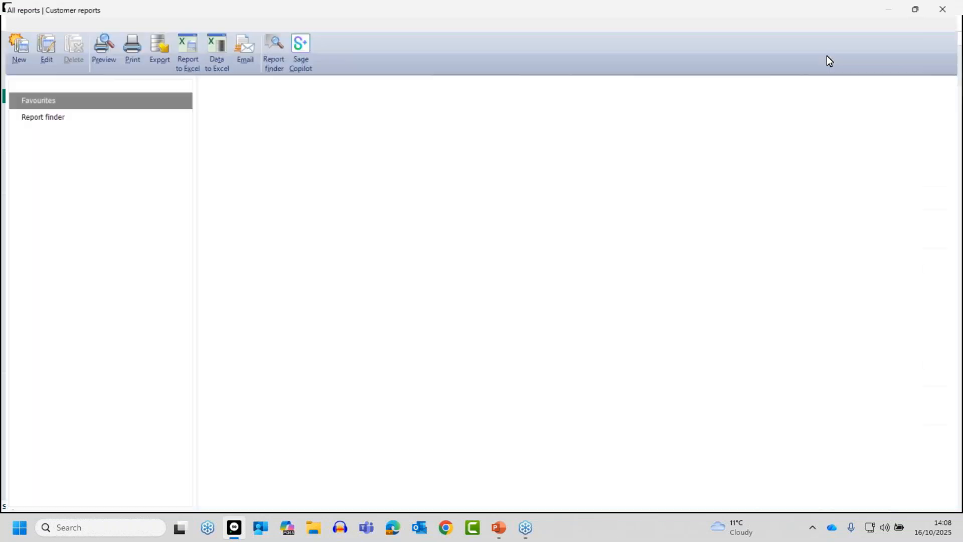
mouse_move(239, 177)
left_click(57, 249)
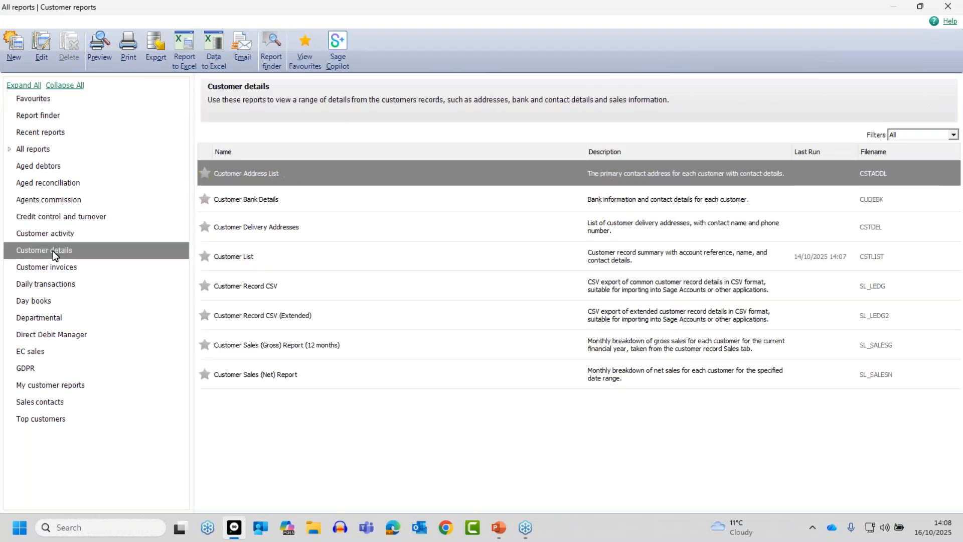
left_click(239, 259)
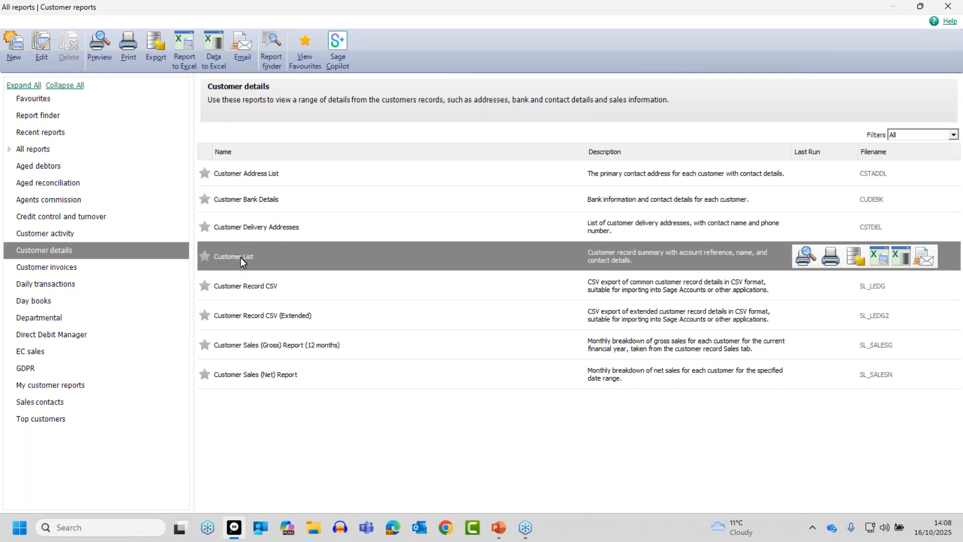
left_click(805, 257)
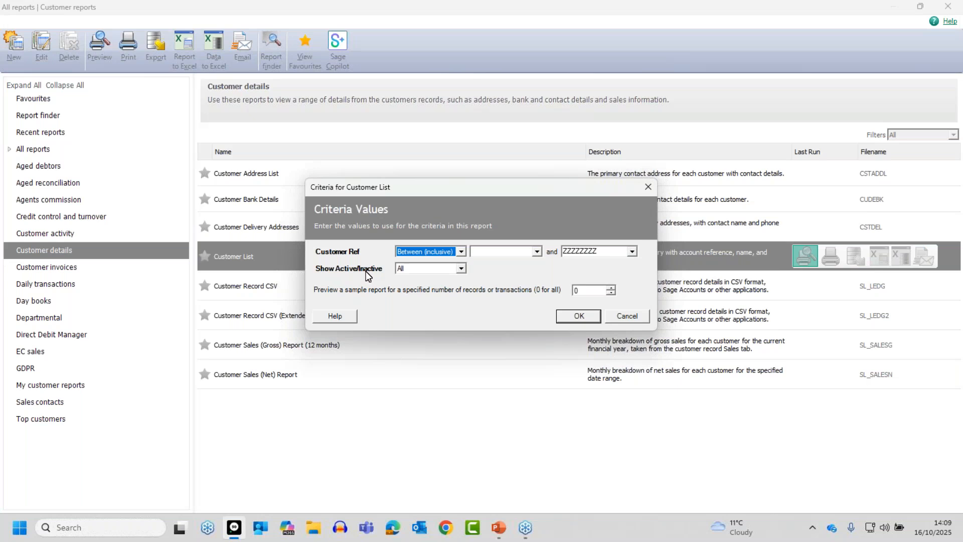
Step: Generate the Customer List preview for all customer references with Show Active/Inactive set to All
left_click(454, 269)
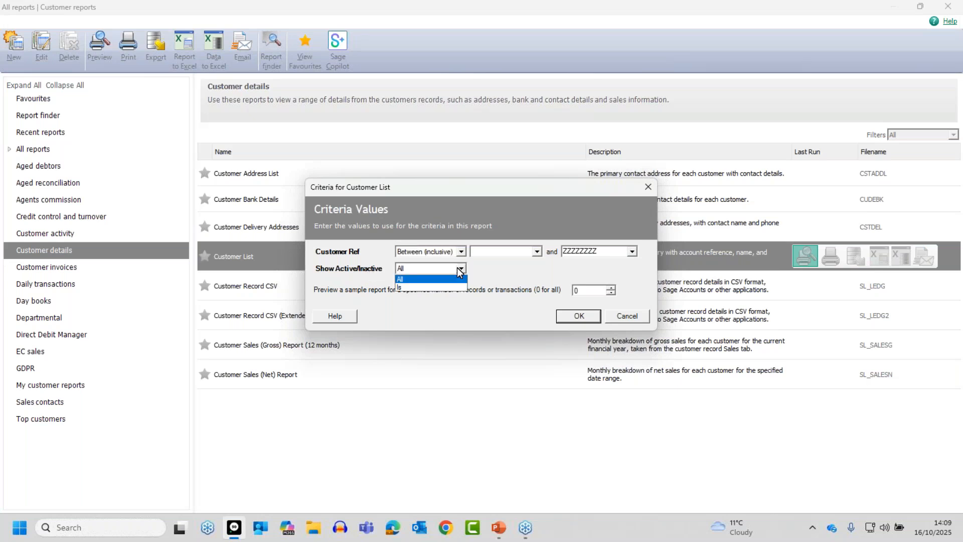
left_click(430, 279)
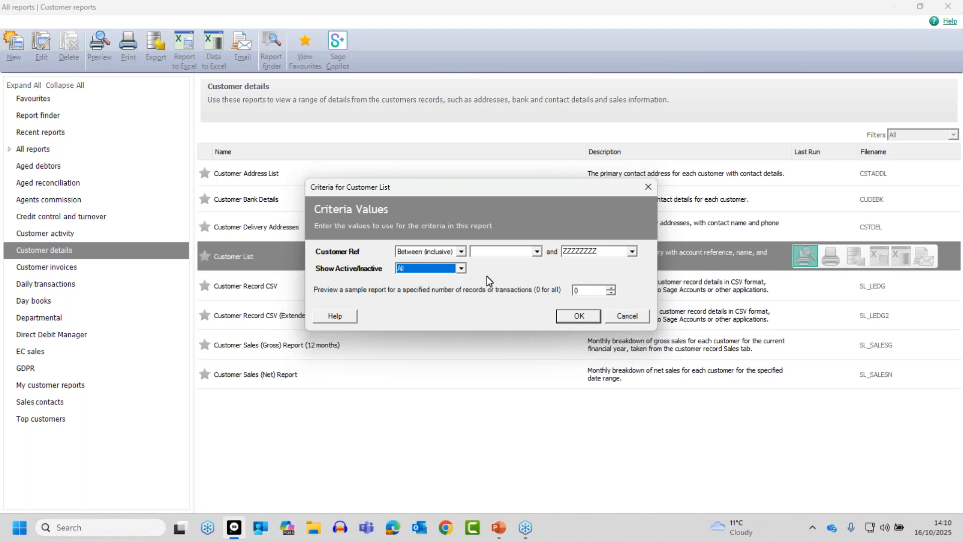
left_click(582, 316)
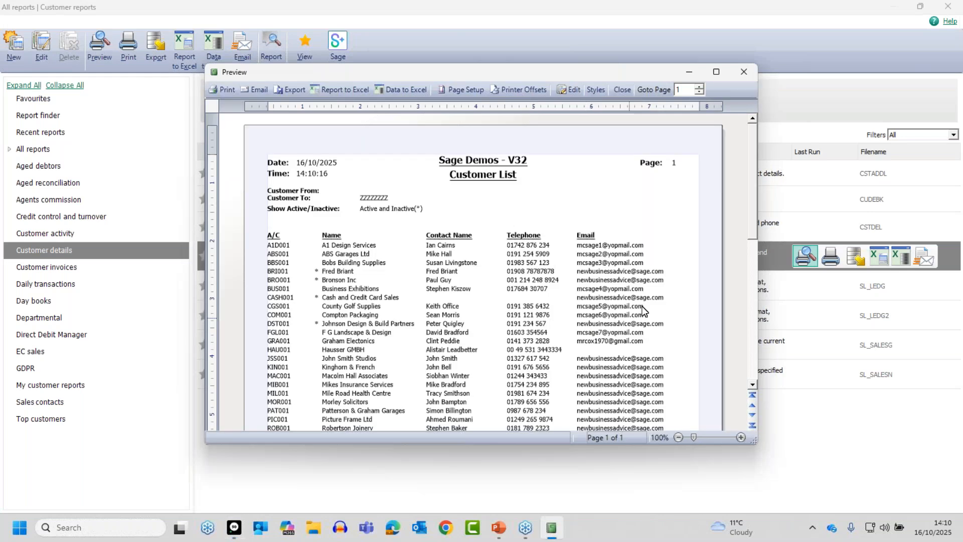
Step: Maximise the Customer List preview and magnify it to 160% to read the report's criteria and customer rows
left_click(717, 73)
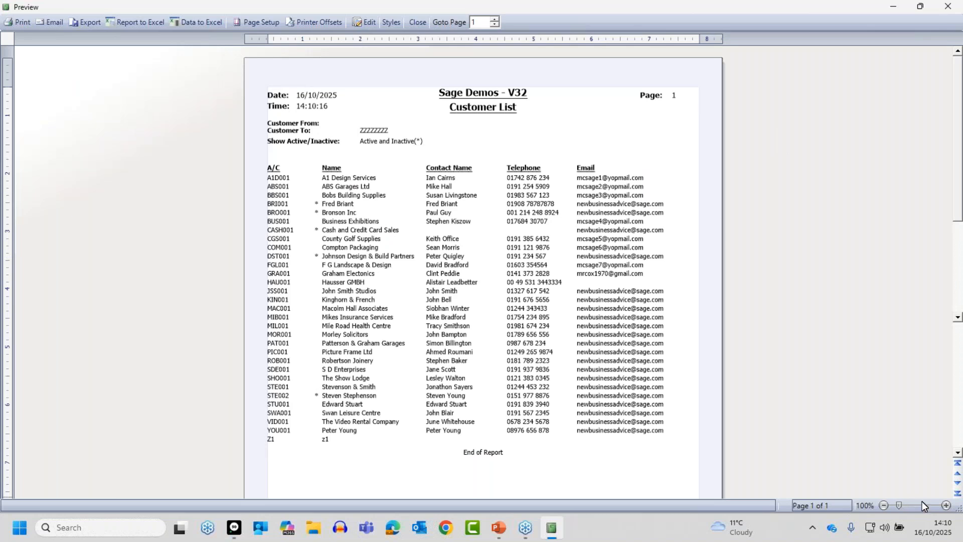
left_click(946, 506)
left_click(946, 505)
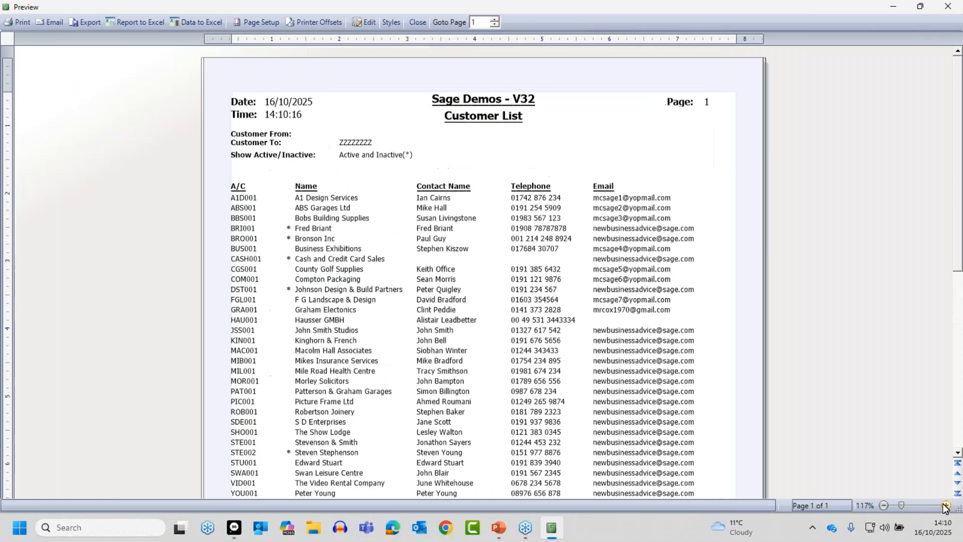
left_click(946, 505)
left_click(946, 505)
left_click(945, 505)
left_click(944, 504)
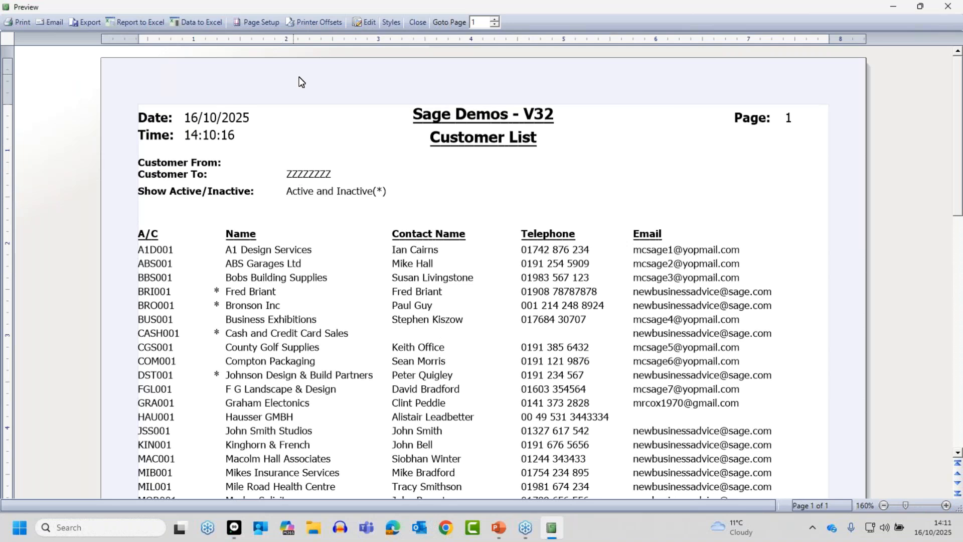
Step: Open the previewed Customer List report for editing in Sage Report Designer and enlarge the layout to 149%
left_click(368, 25)
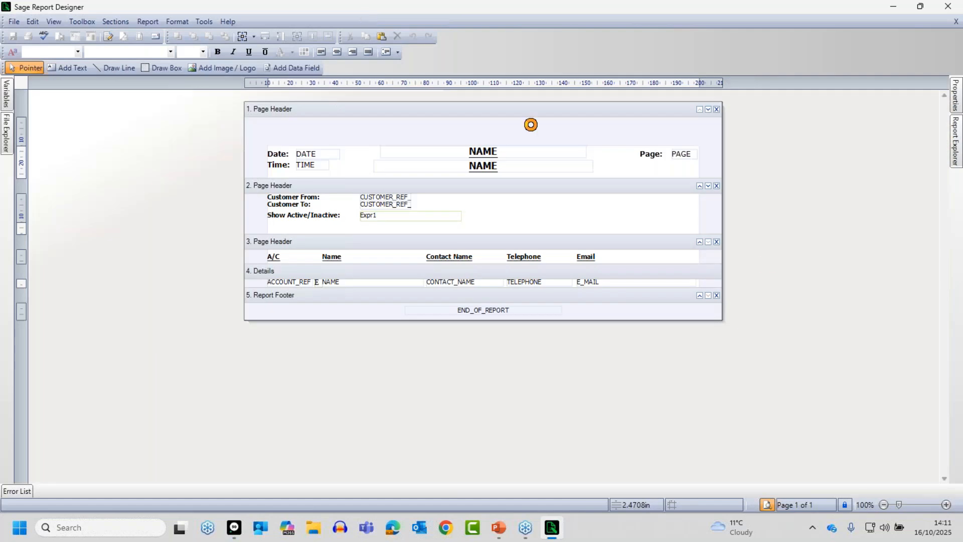
left_click(947, 505)
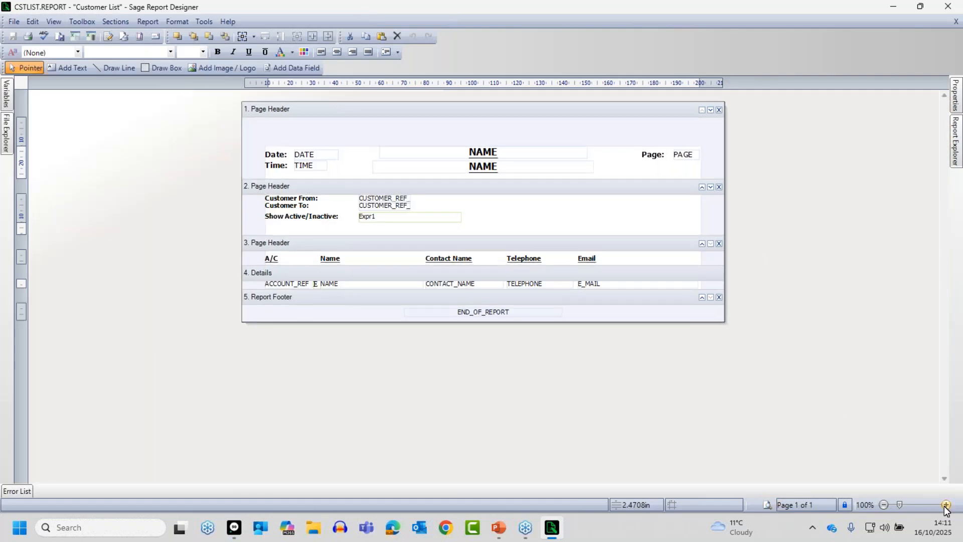
left_click(946, 504)
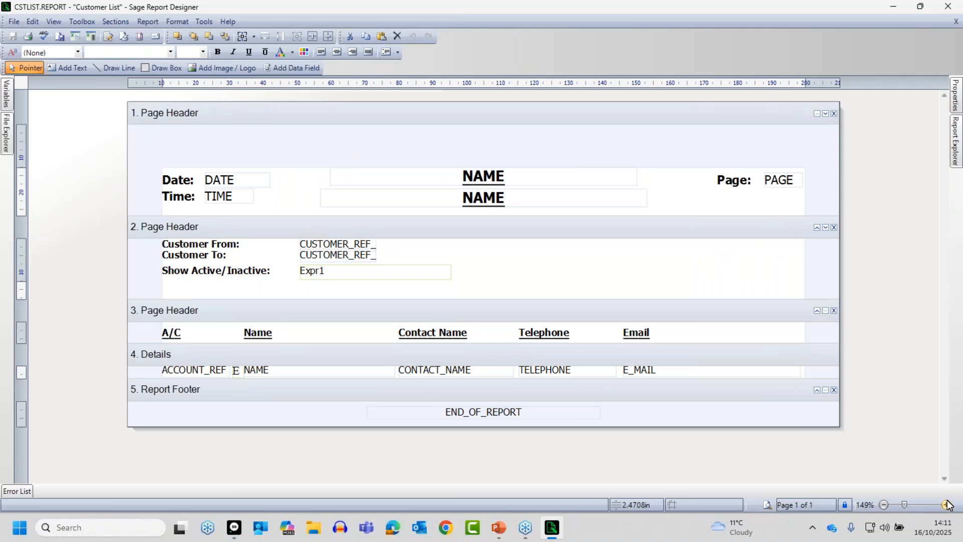
Step: Open the report's criteria list and widen its Name column to examine the full criterion names, including CUSTOMER_REF
left_click(146, 21)
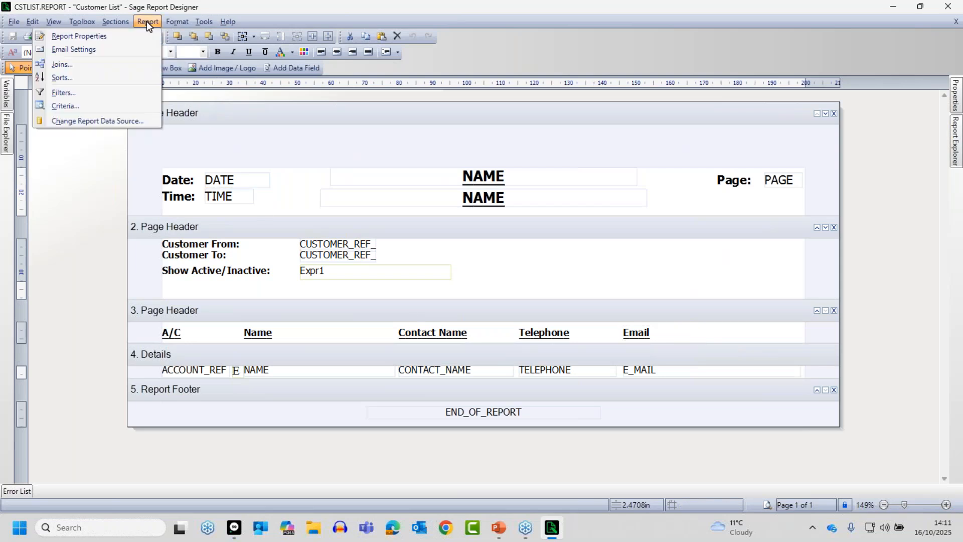
left_click(64, 106)
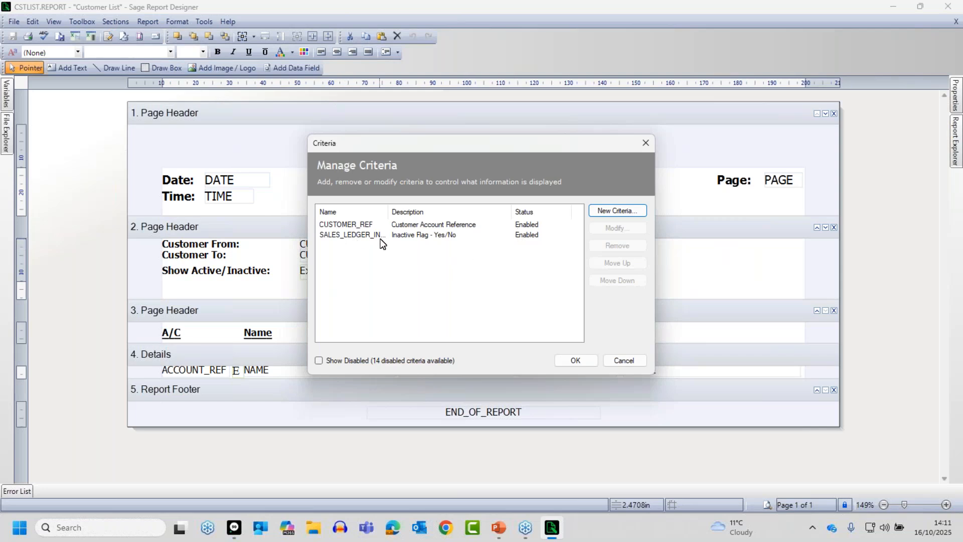
left_click_drag(388, 210, 431, 211)
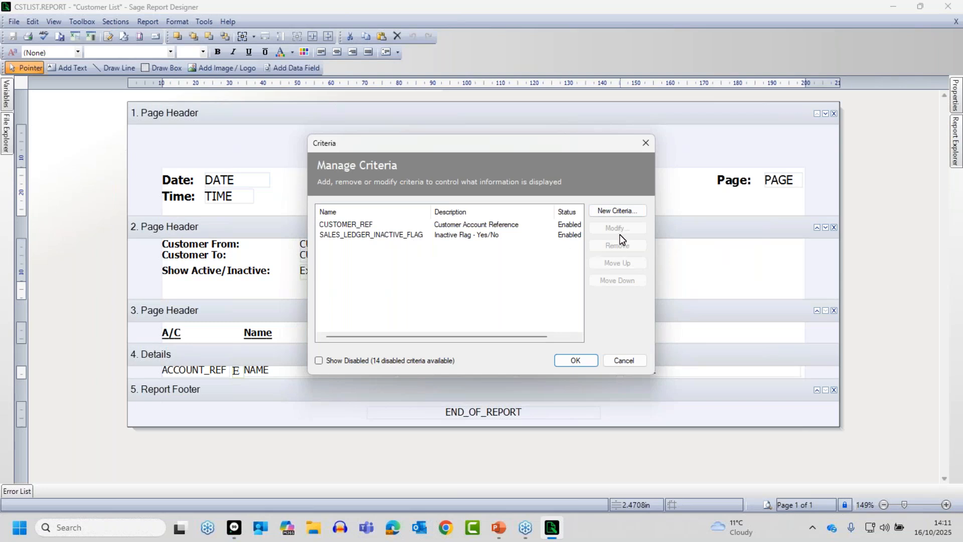
left_click(351, 224)
left_click(351, 226)
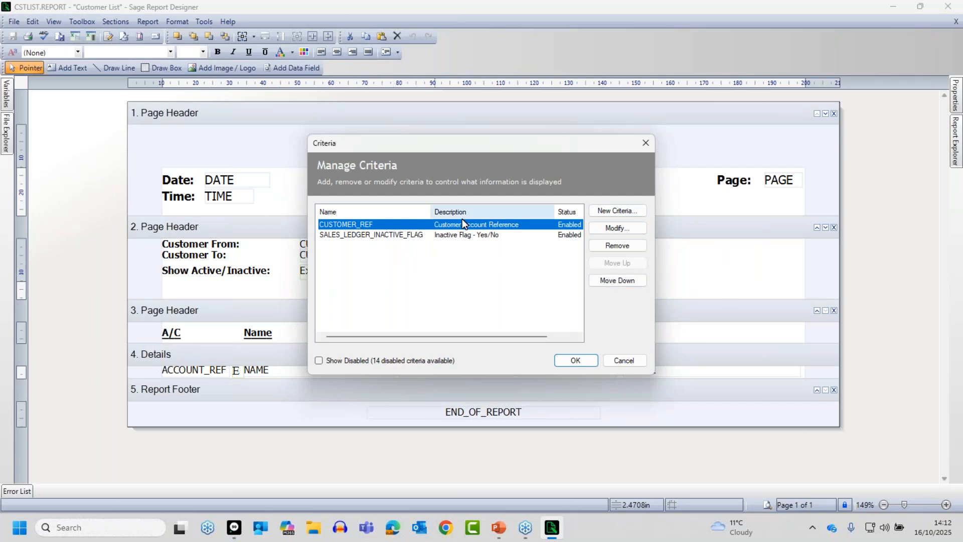
Step: Set the SALES_LEDGER_INACTIVE_FLAG criterion's status to Disabled and check the criteria prompt in the report preview
left_click(417, 235)
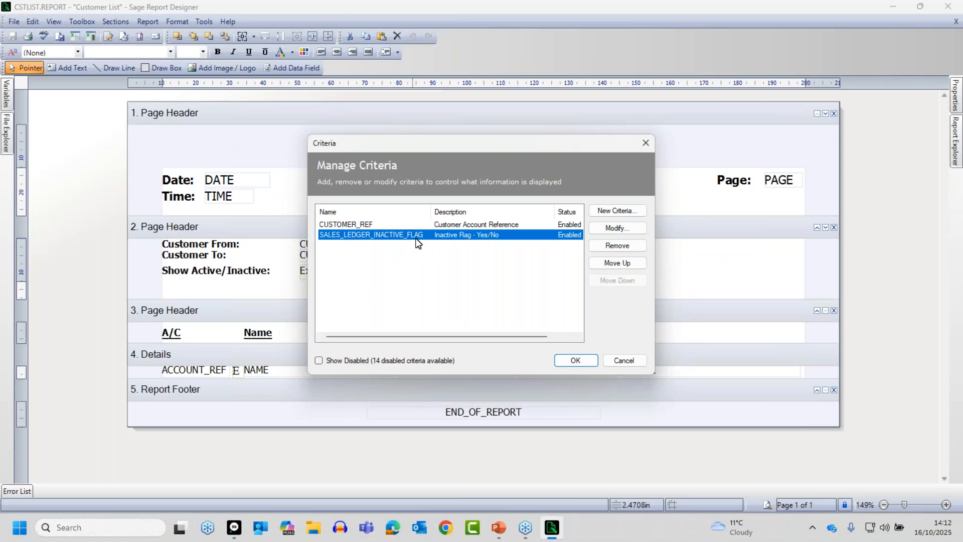
left_click(623, 229)
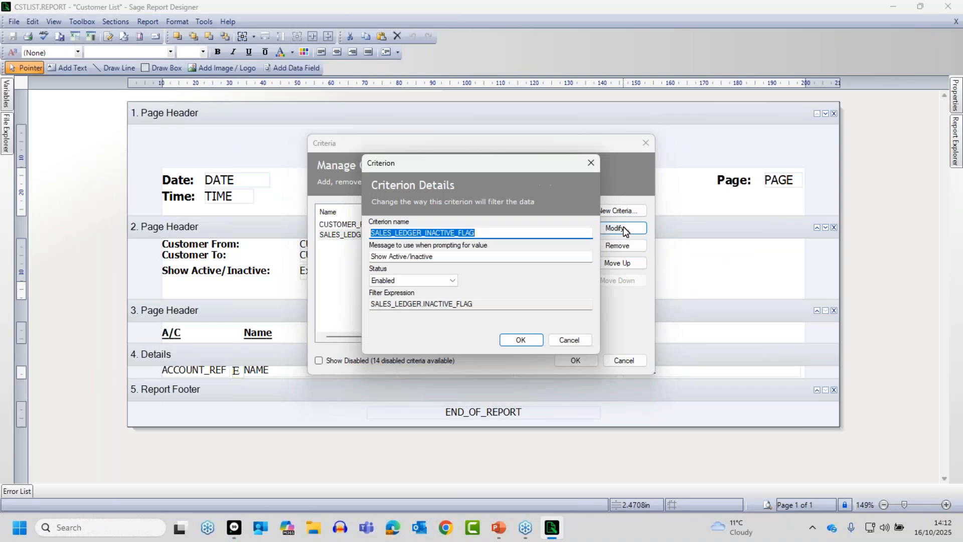
left_click(387, 283)
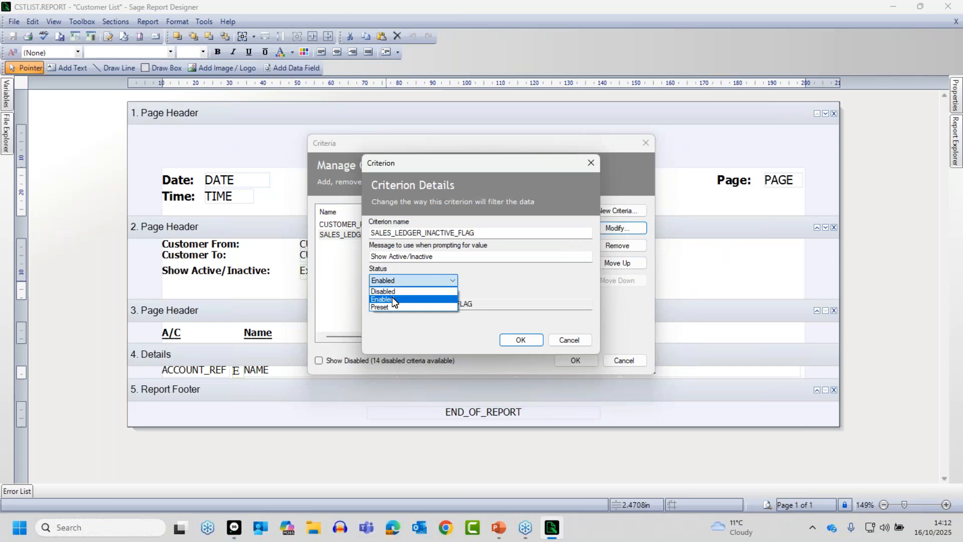
left_click(394, 292)
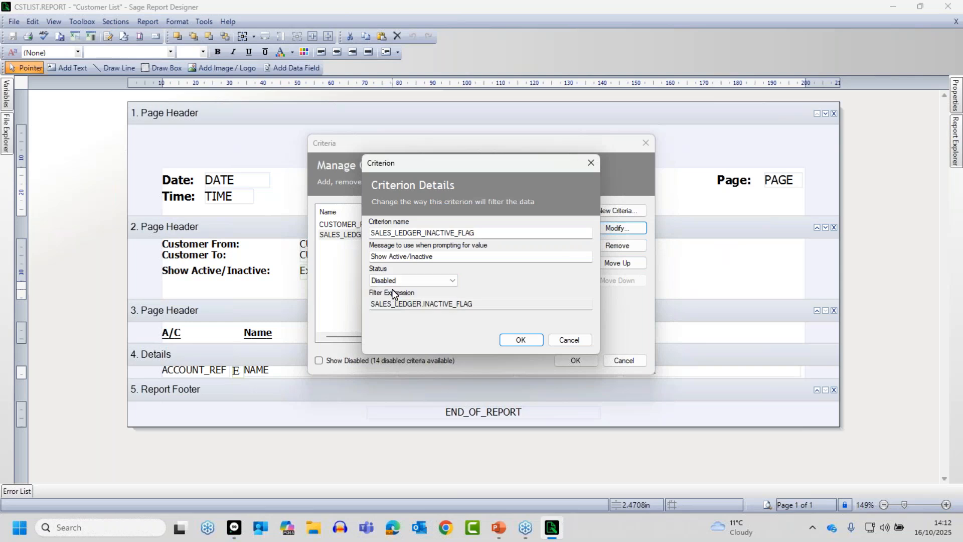
left_click(530, 340)
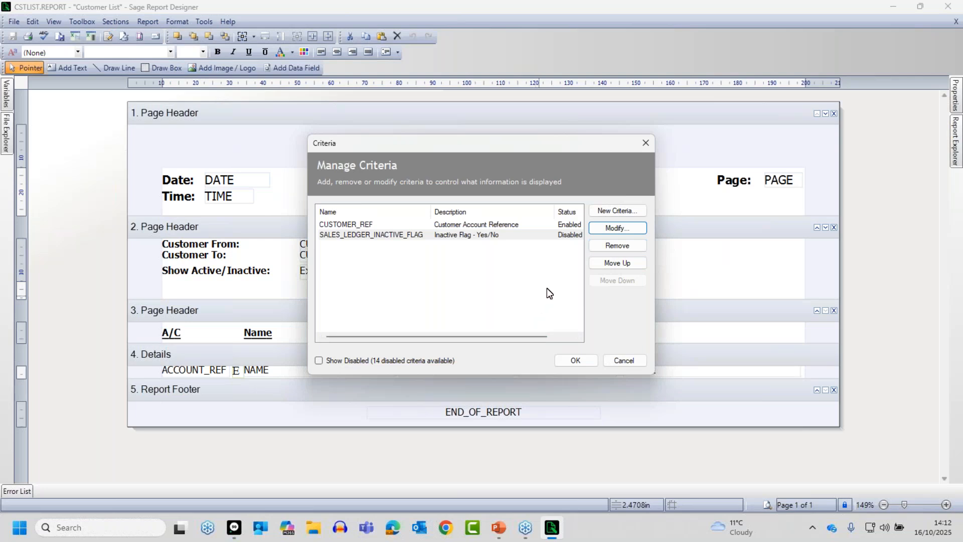
left_click(577, 361)
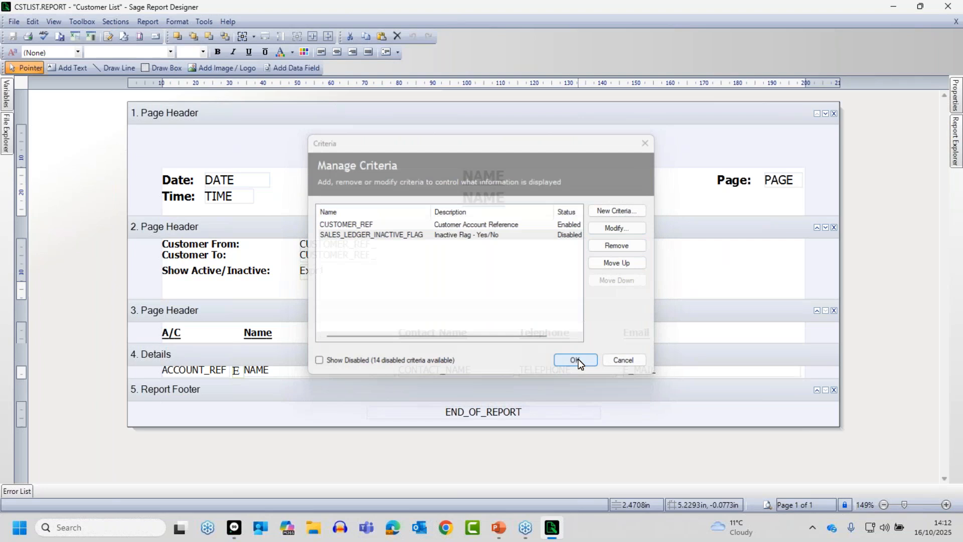
left_click(769, 502)
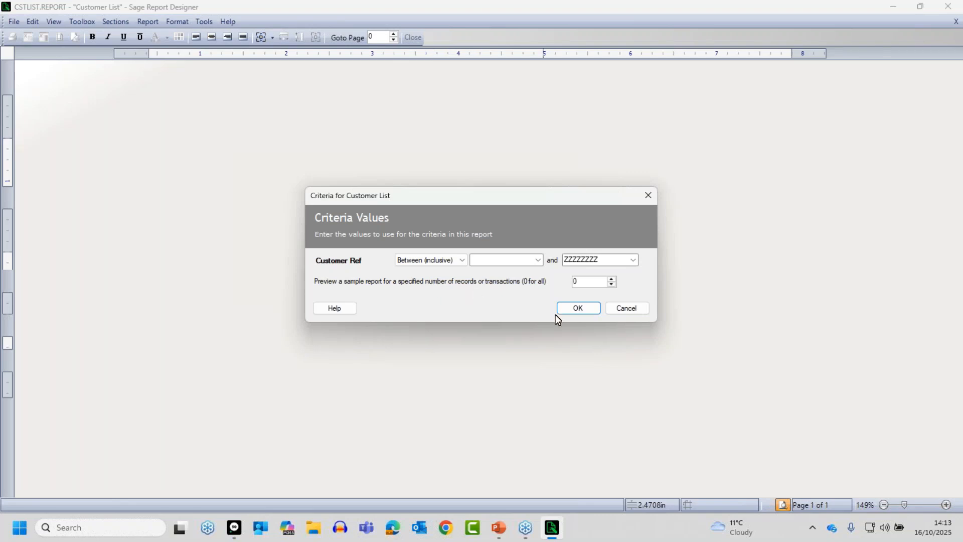
left_click(626, 308)
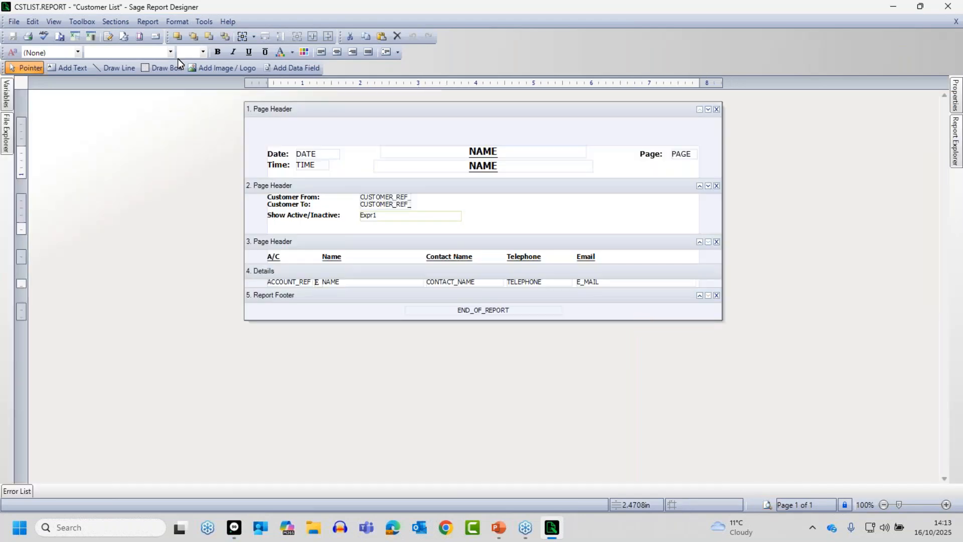
Step: Show the disabled criteria in the report's criteria list and set the SALES_LEDGER_INACTIVE_FLAG criterion's status to Enabled
left_click(149, 22)
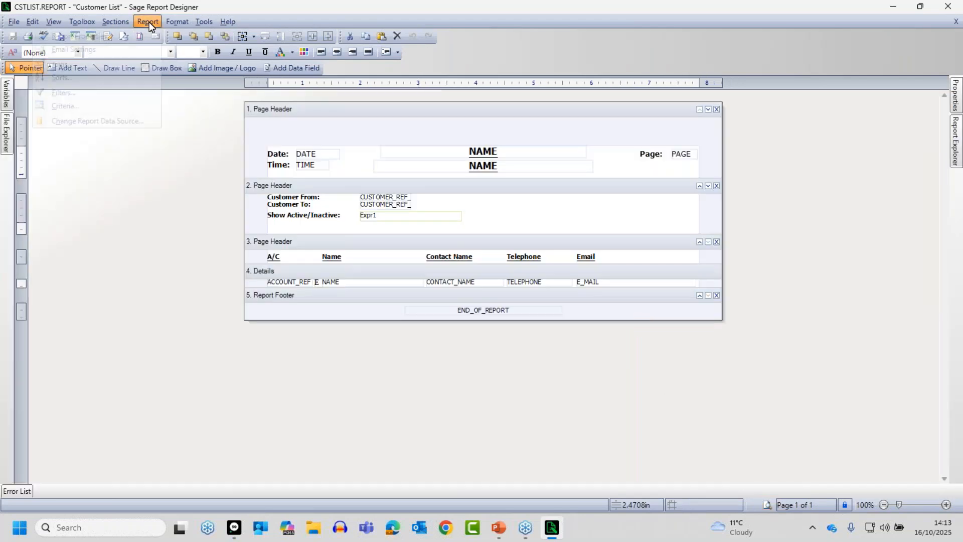
left_click(68, 106)
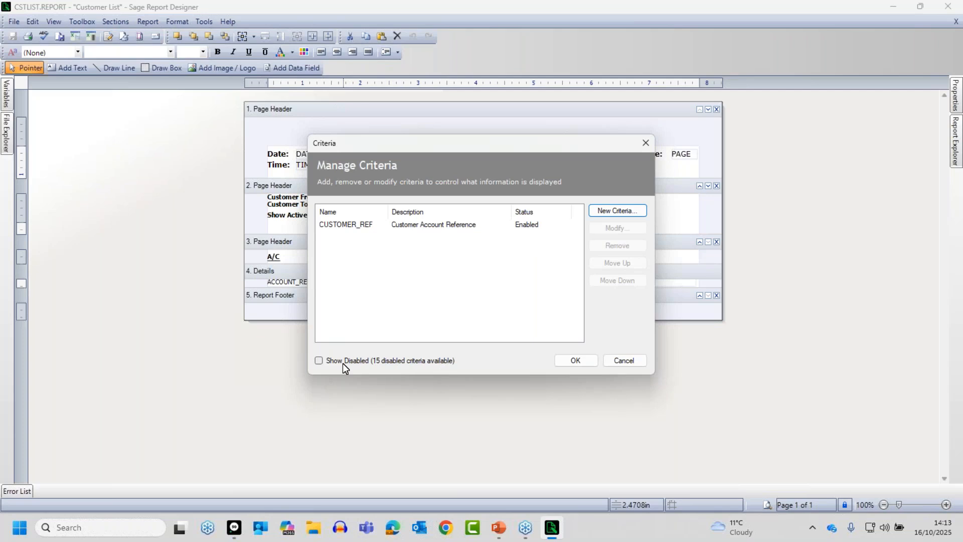
left_click(318, 360)
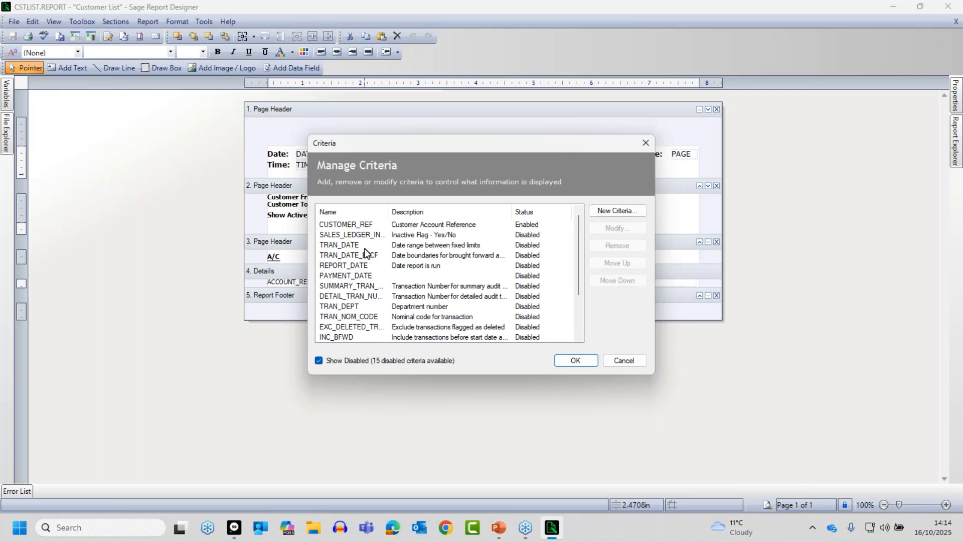
left_click(416, 235)
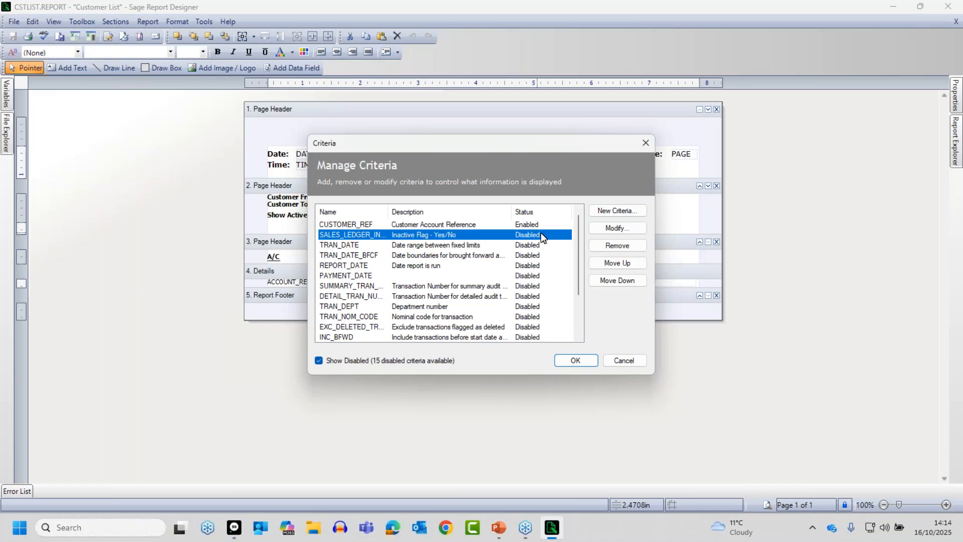
left_click(625, 228)
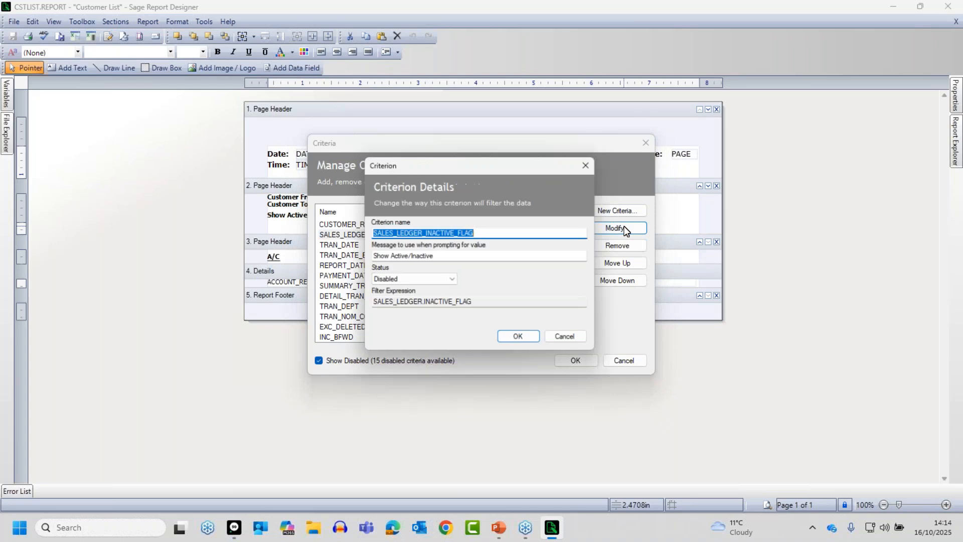
left_click(384, 282)
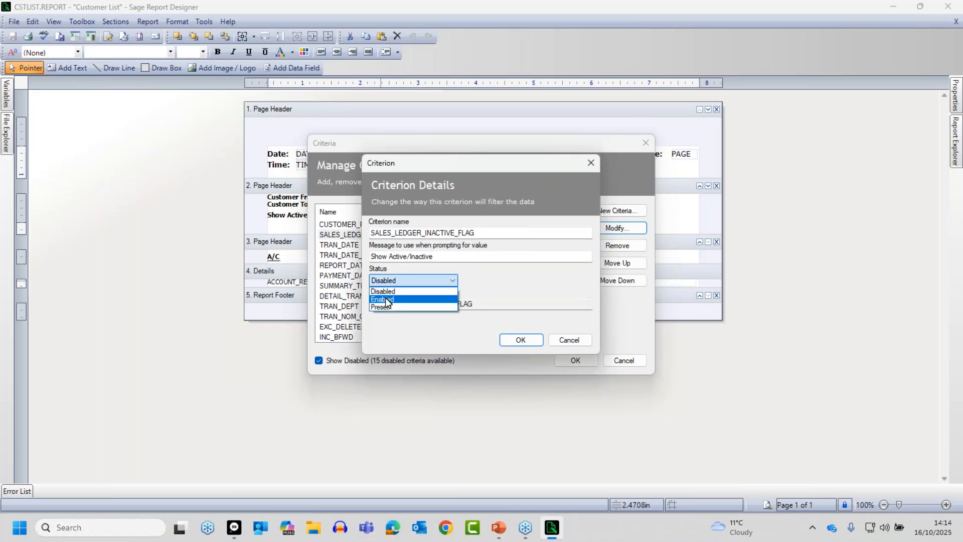
left_click(386, 300)
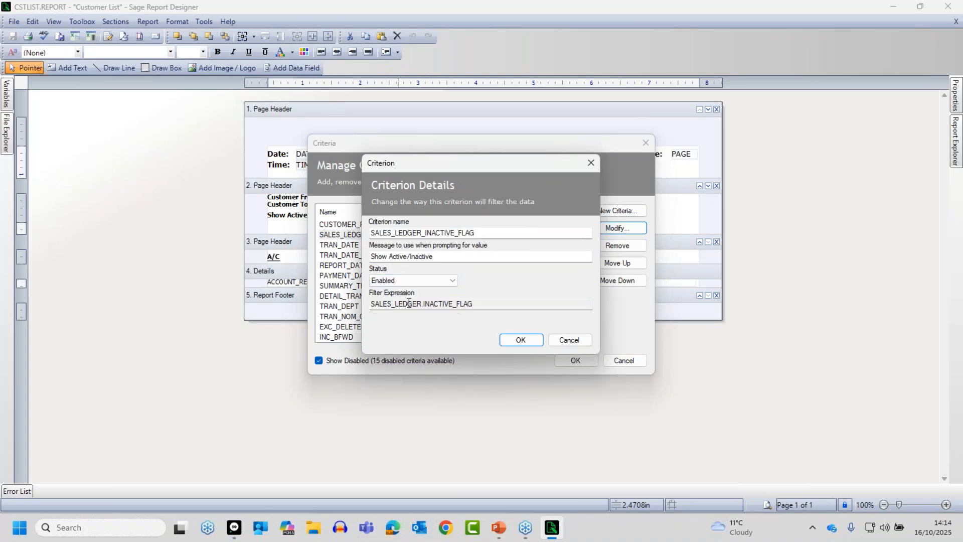
left_click(522, 340)
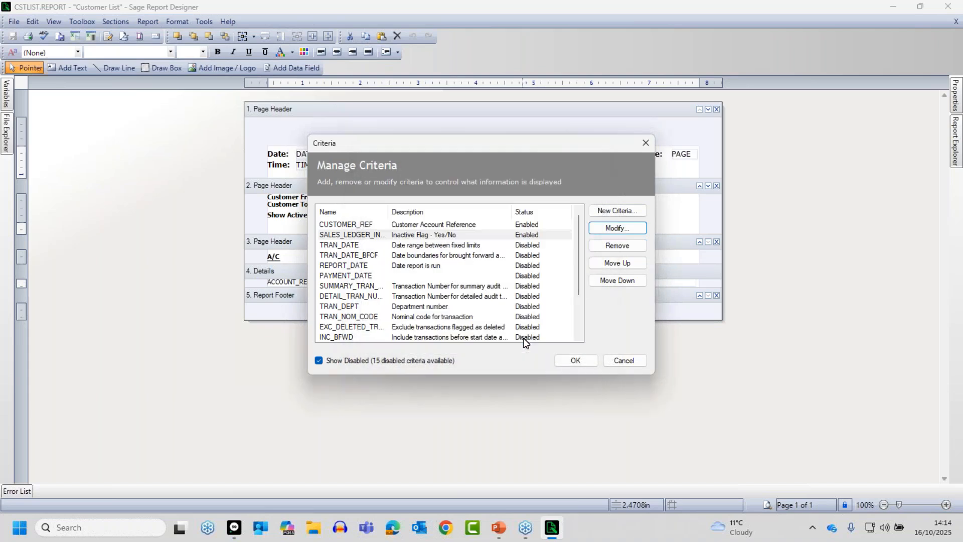
left_click(575, 361)
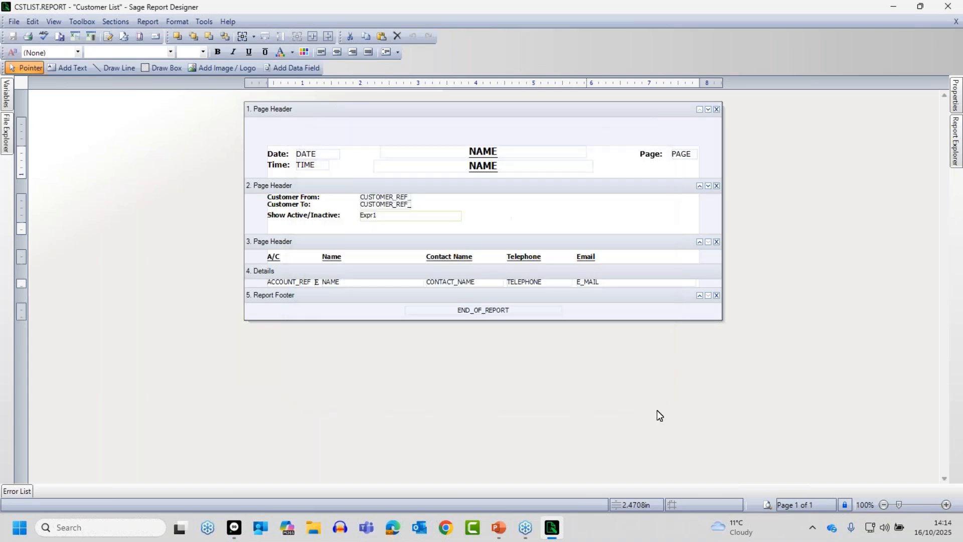
Step: Check the criteria prompt in the report preview, cancel it, and close the Customer List report without saving and the reports window
left_click(768, 504)
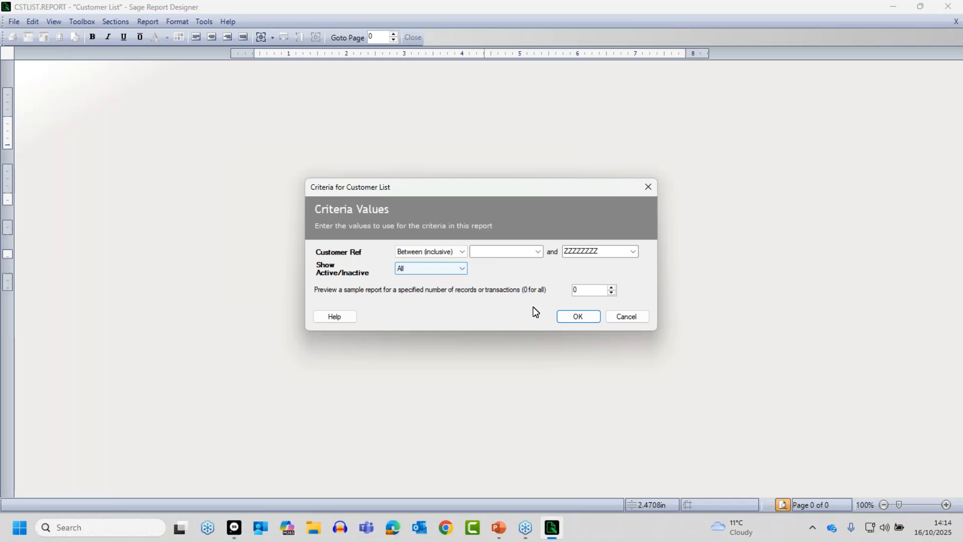
left_click(631, 317)
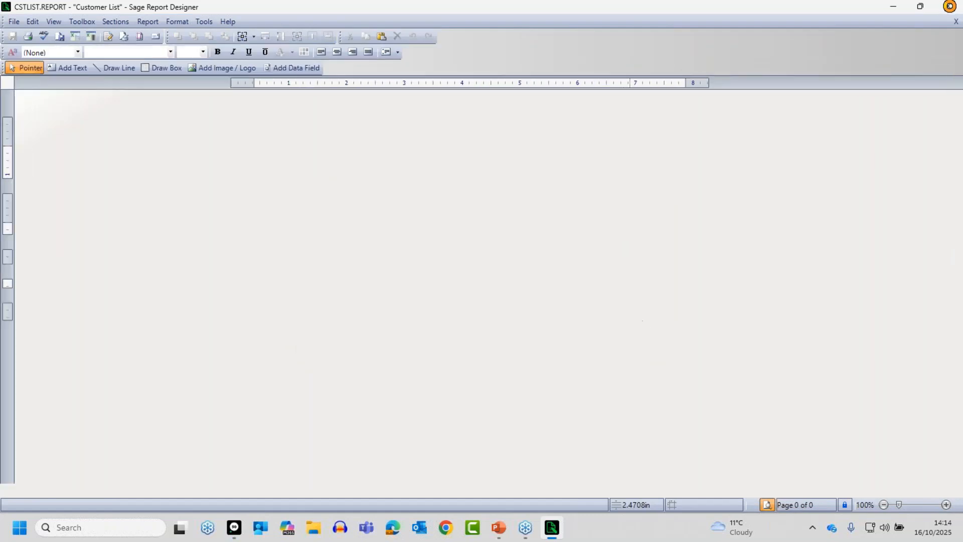
left_click(948, 6)
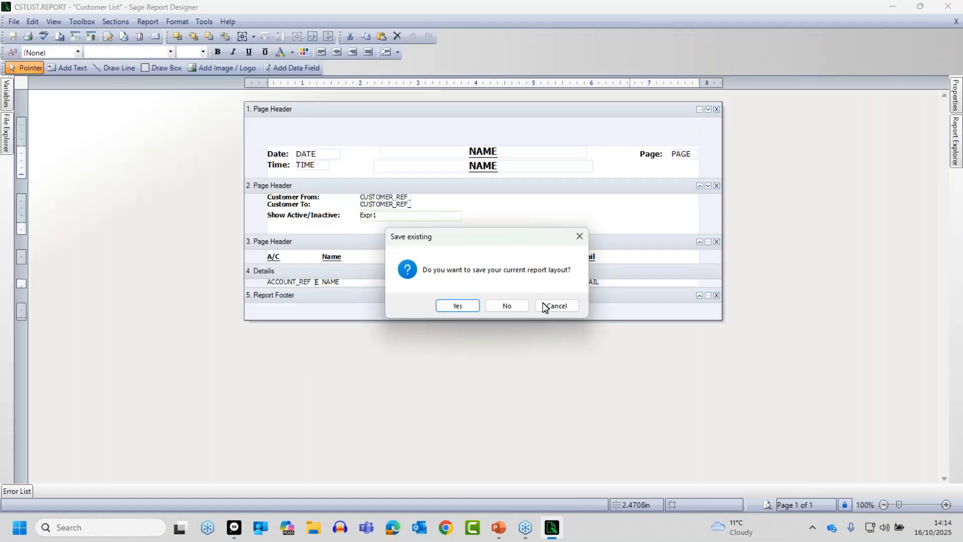
left_click(504, 305)
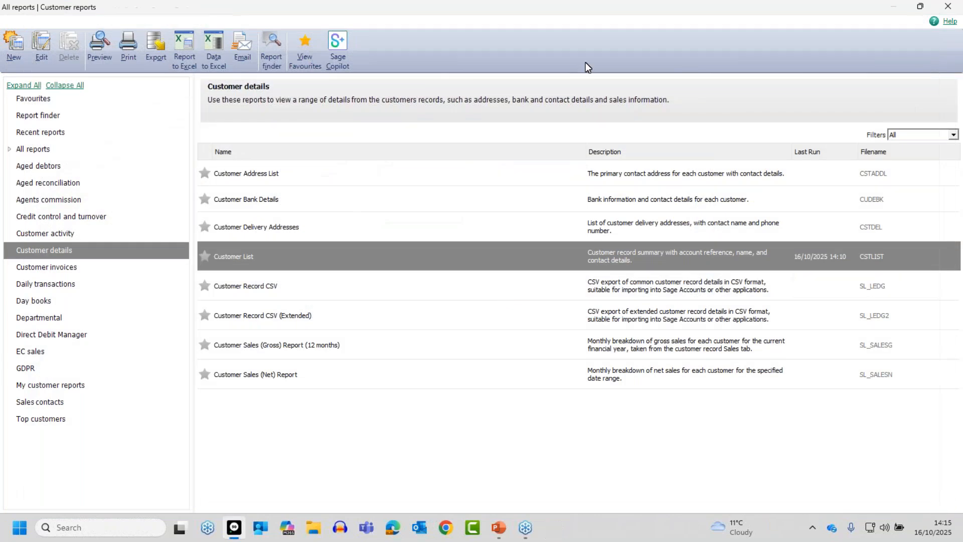
left_click(948, 7)
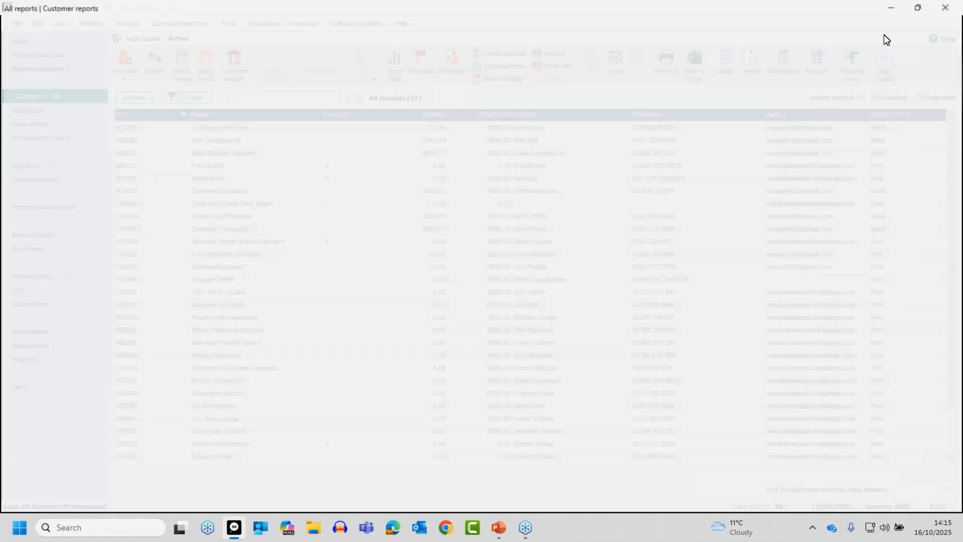
Step: Examine the custom fields, including Cust. Type and Resp. Rep, in the Defaults of the A1 Design Services customer record
left_click(204, 128)
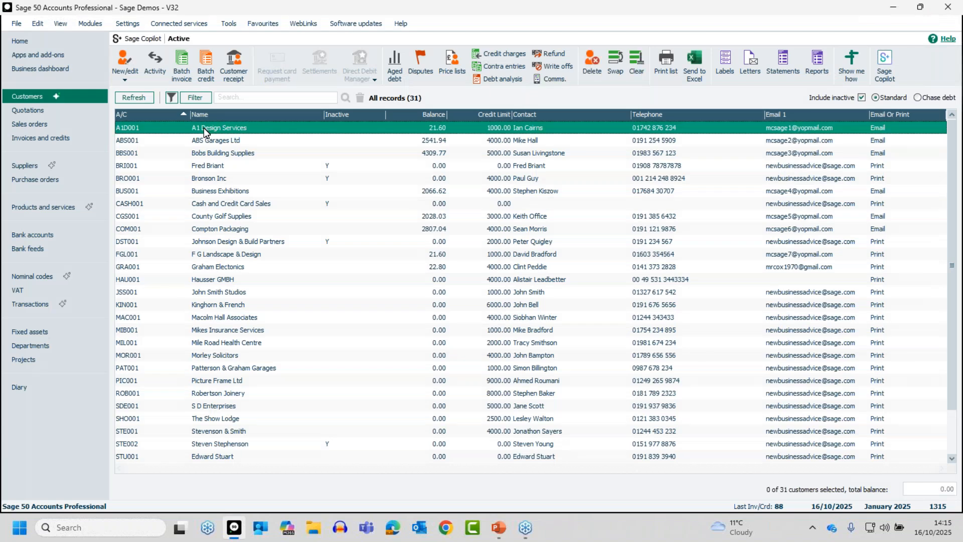
double_click(204, 128)
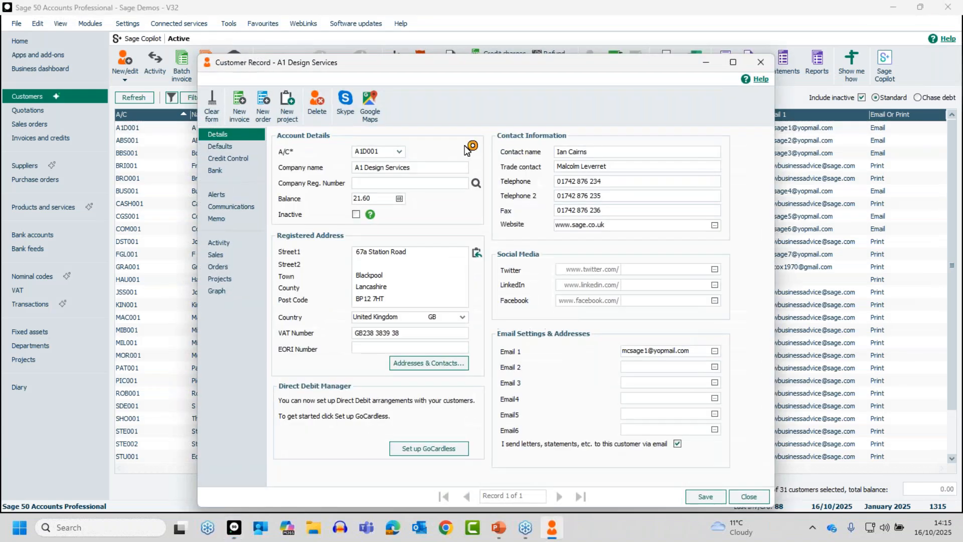
left_click(733, 62)
left_click(28, 90)
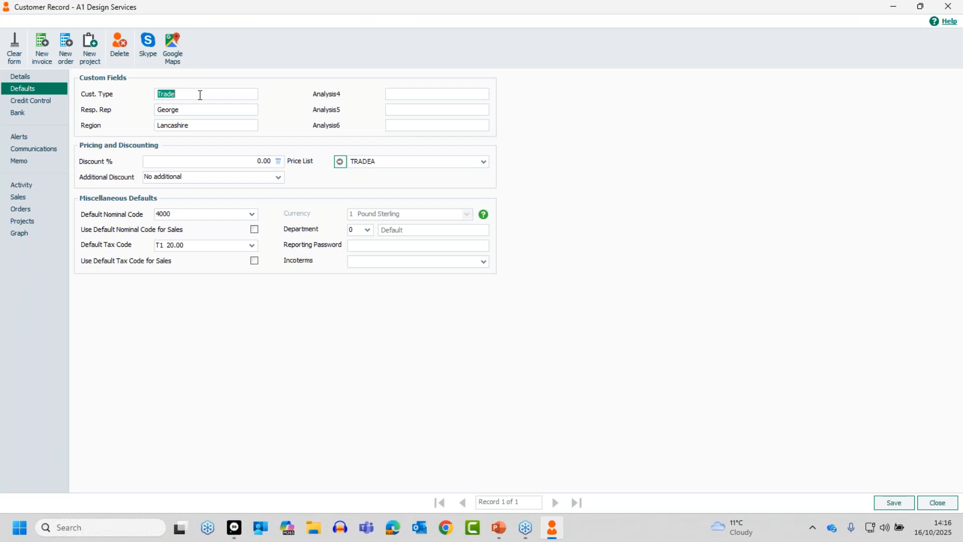
left_click(189, 108)
left_click(936, 502)
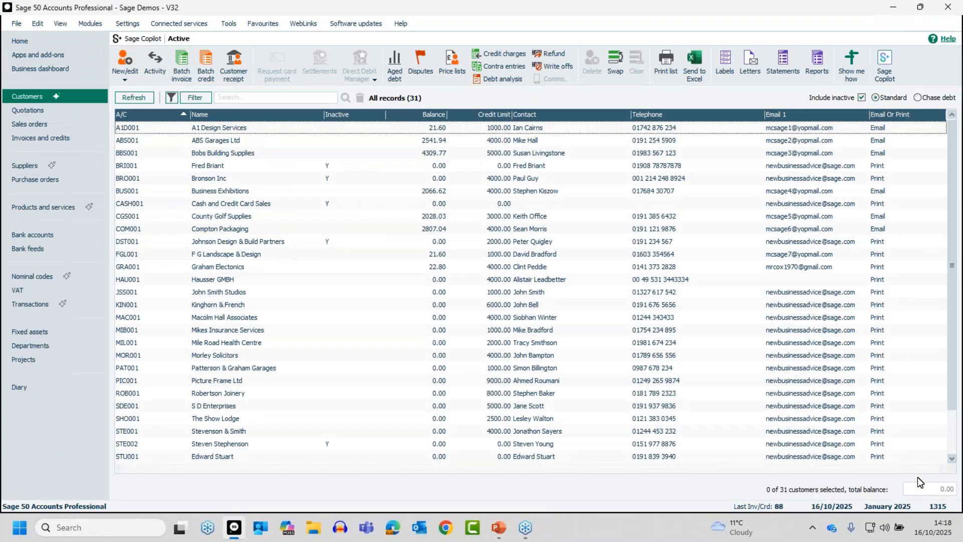
Step: Open the Customer List report from the Customer details reports for editing in Sage Report Designer
left_click(817, 58)
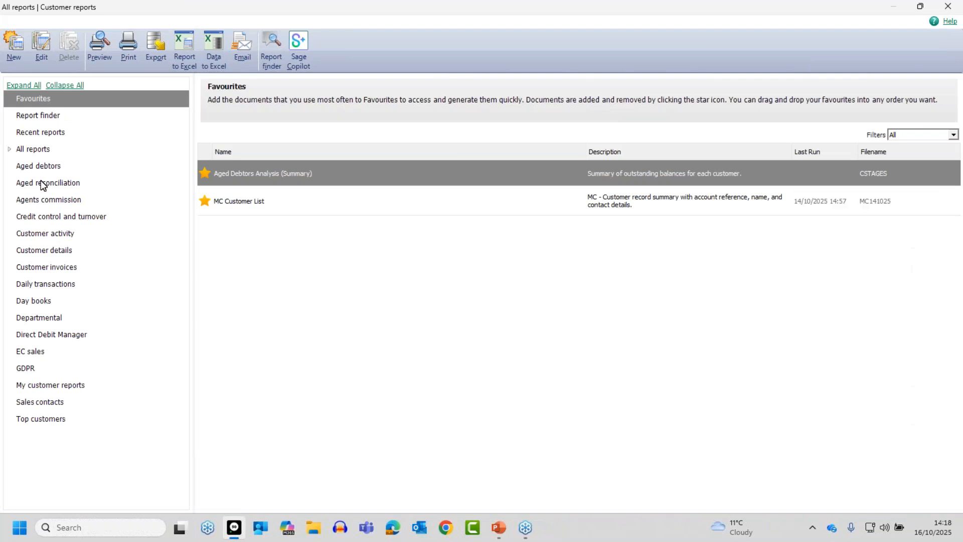
left_click(32, 249)
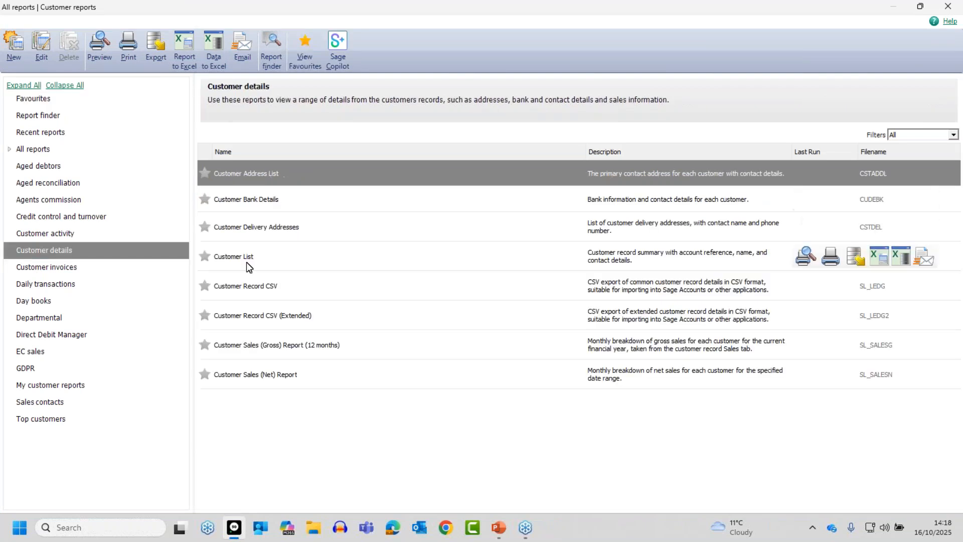
left_click(244, 259)
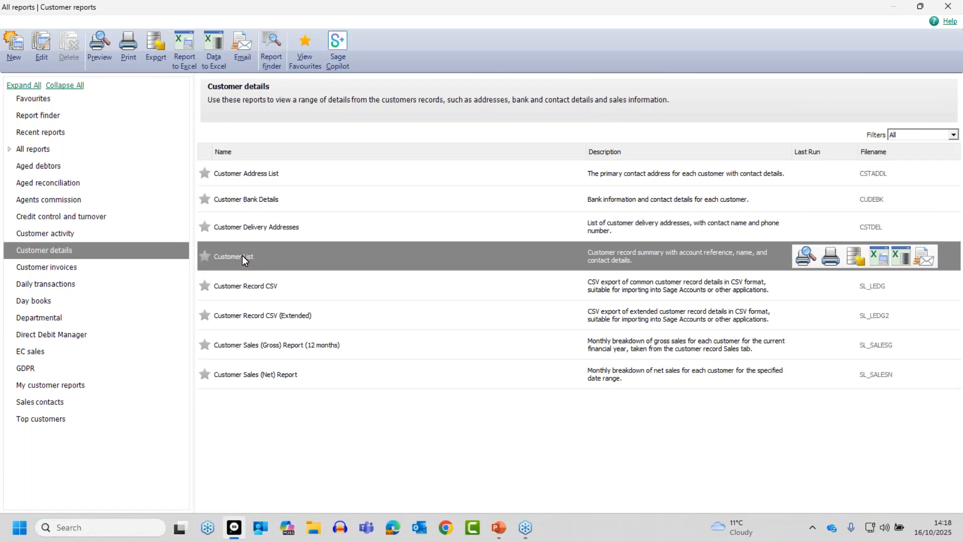
left_click(38, 43)
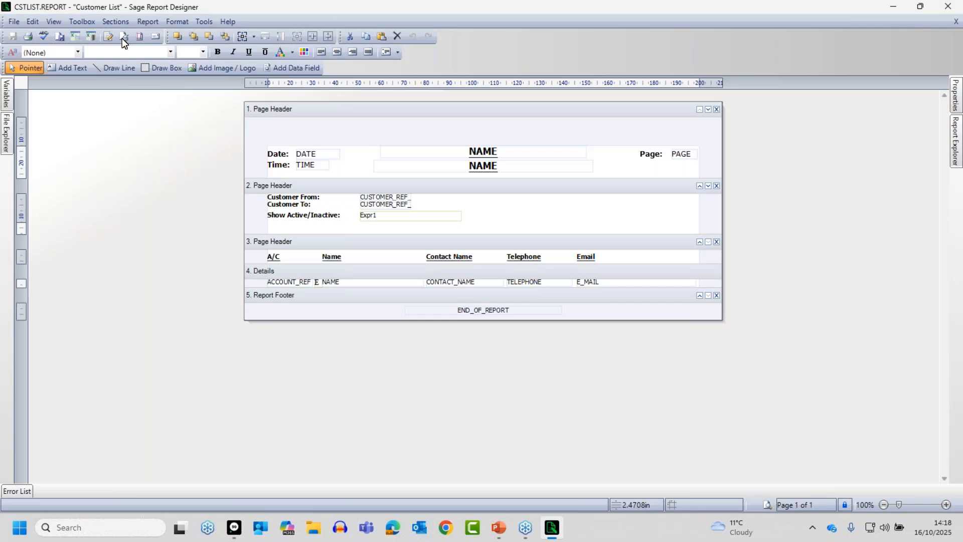
Step: Add a new criterion to the report on the SALES_LEDGER ANALYSIS_2 field, keeping its default name, prompt message and Enabled status
left_click(155, 22)
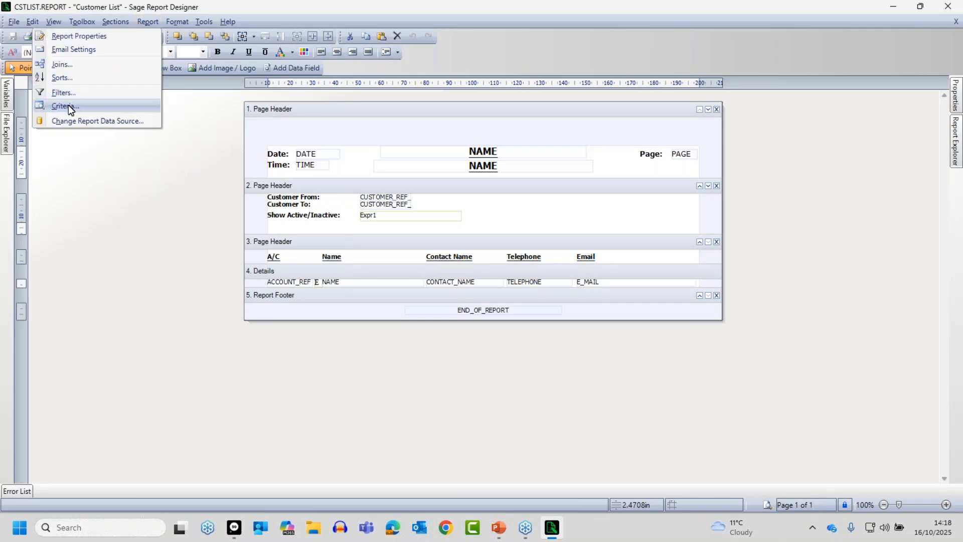
left_click(69, 106)
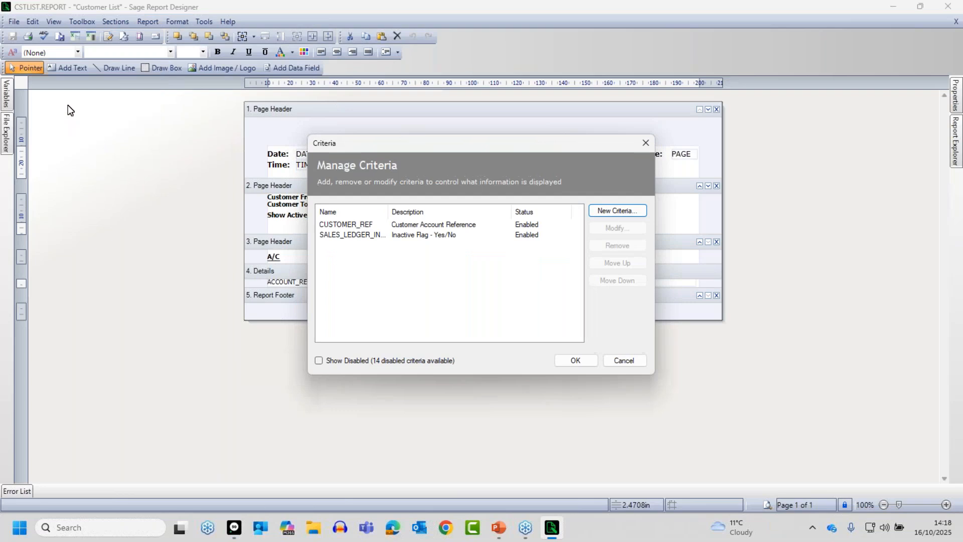
left_click(620, 212)
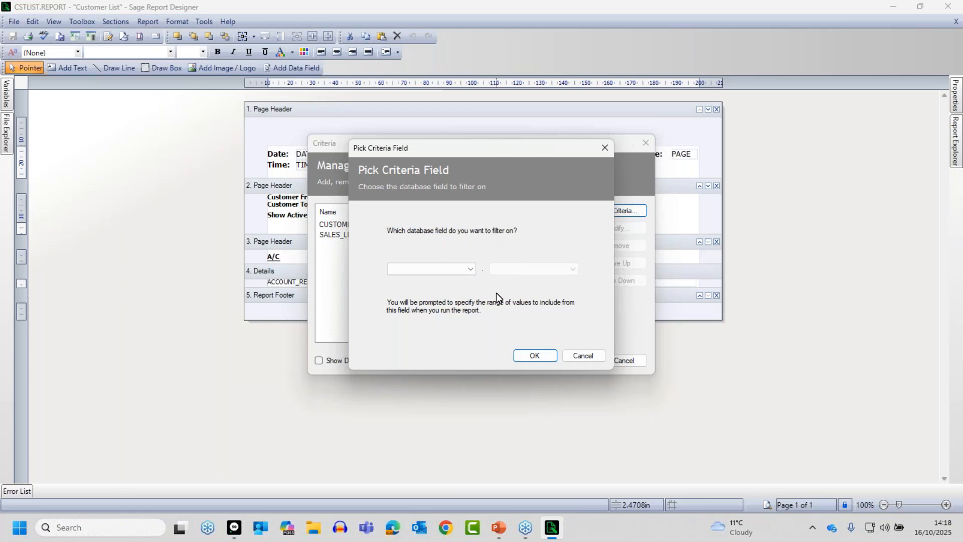
left_click(471, 269)
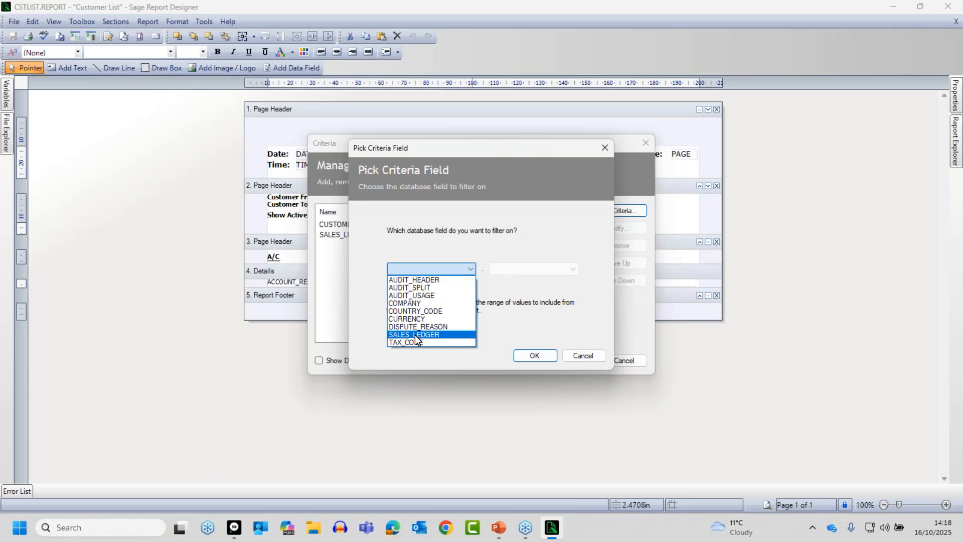
left_click(415, 334)
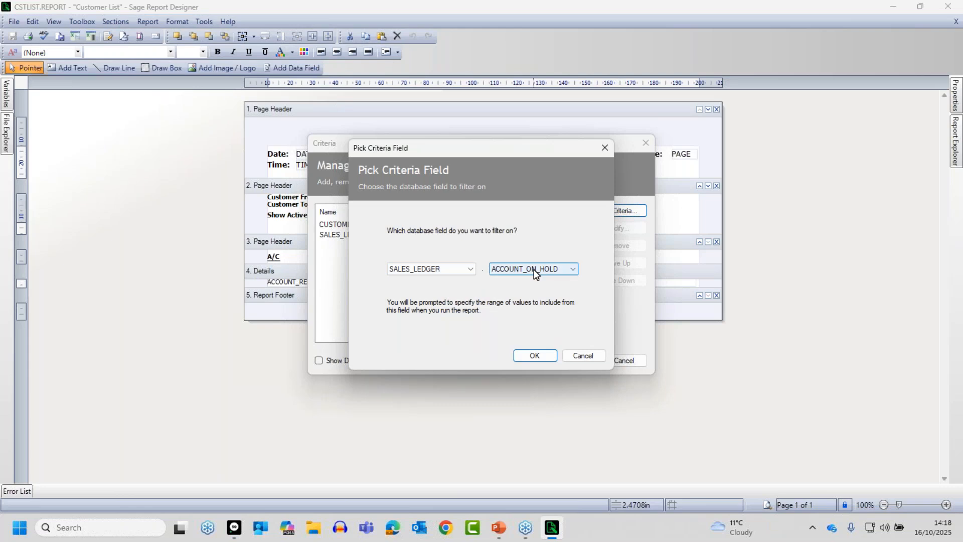
left_click(535, 270)
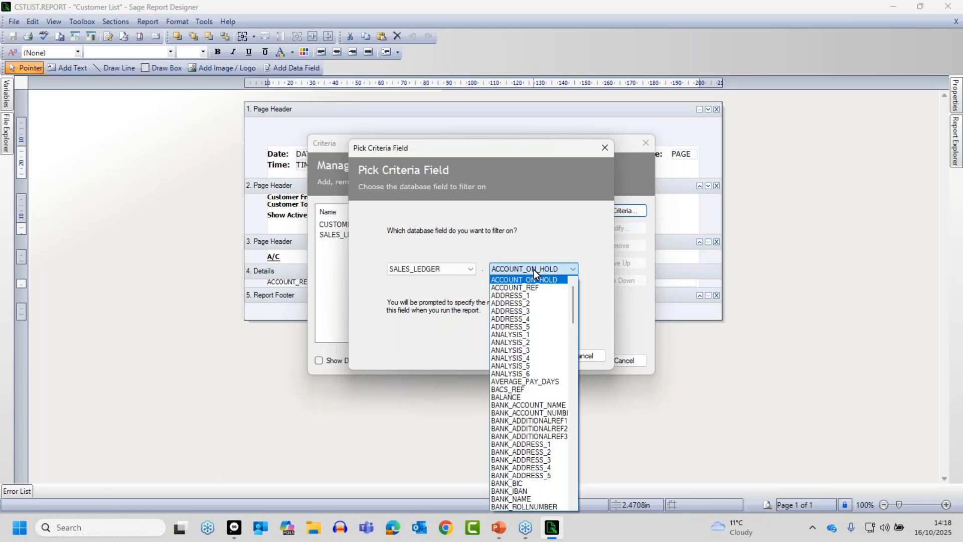
left_click(507, 342)
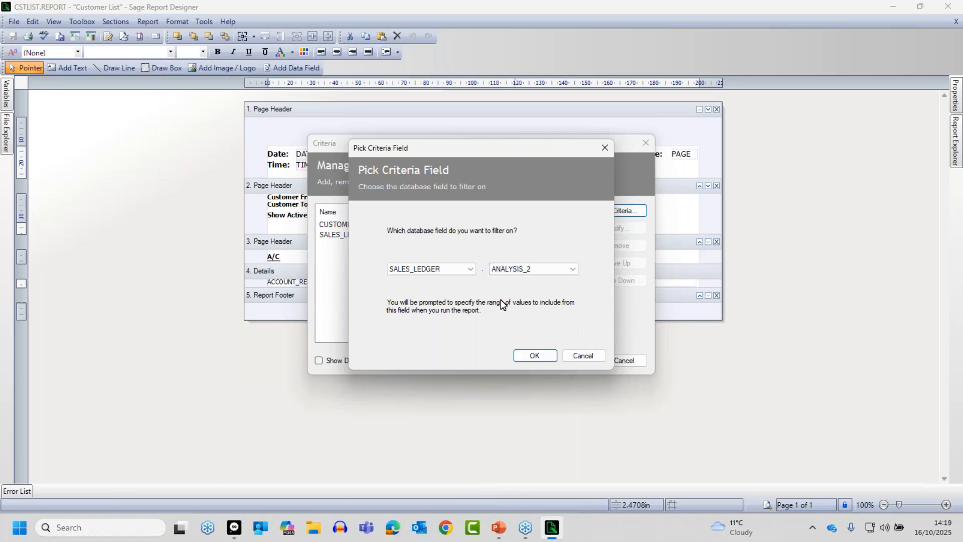
left_click(533, 355)
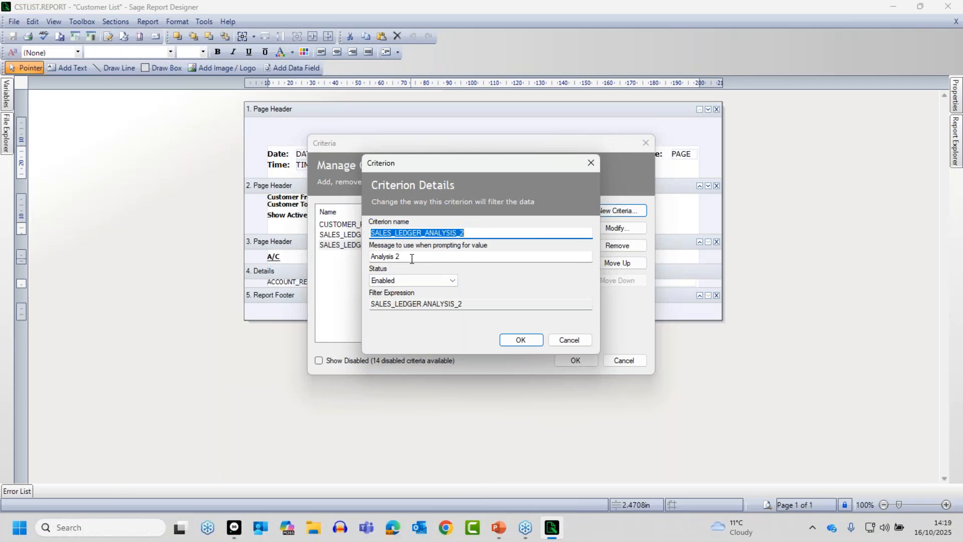
left_click(522, 341)
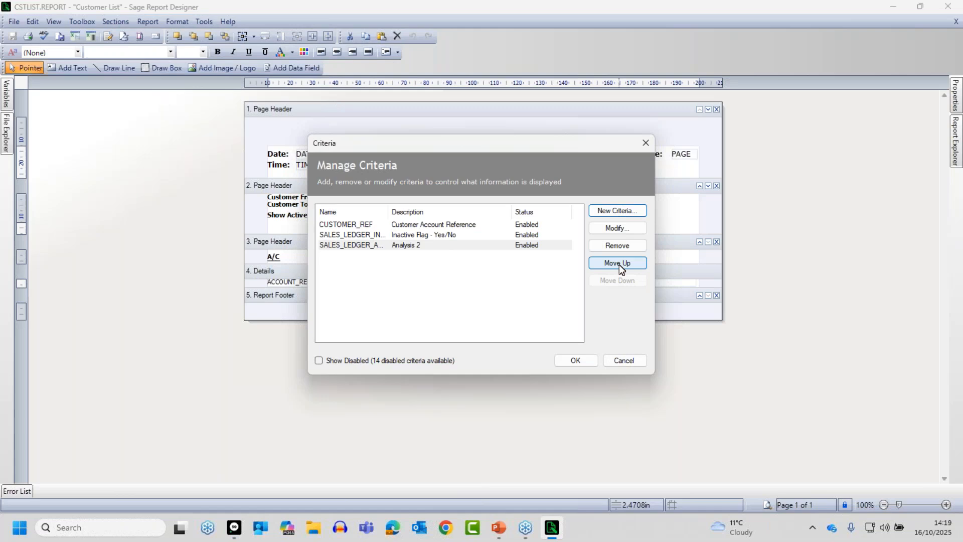
Step: Move the Analysis 2 criterion up one place, above the inactive flag, and widen the Name column before accepting the criteria
left_click(413, 244)
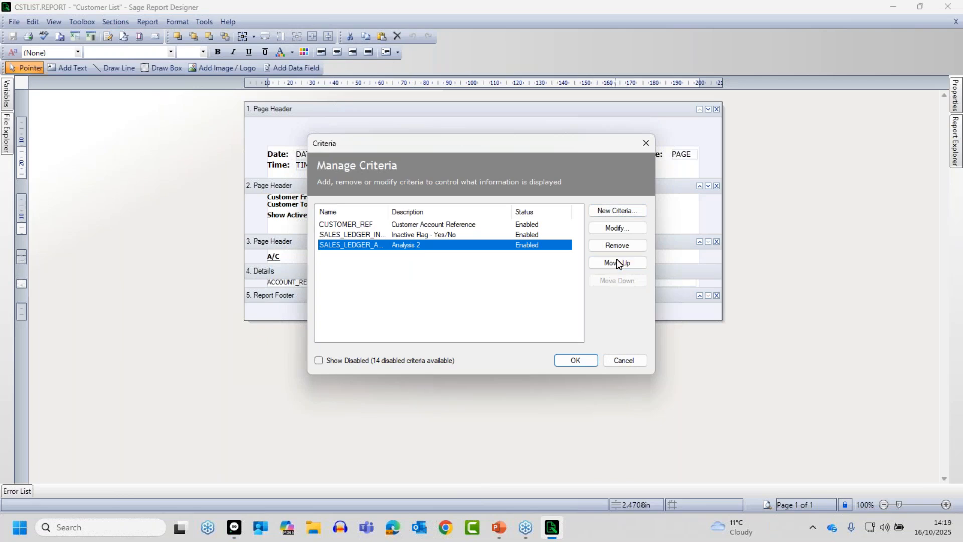
left_click(617, 264)
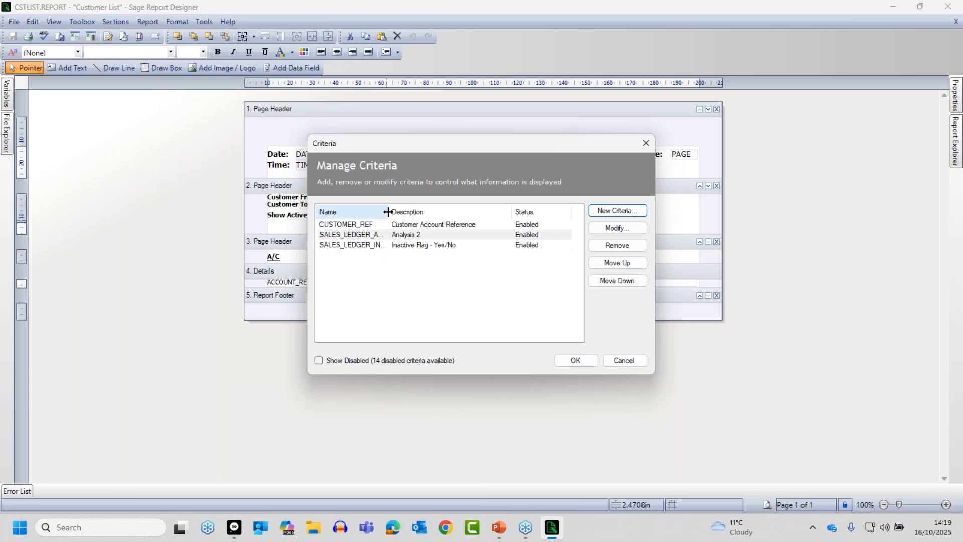
left_click_drag(388, 211, 429, 224)
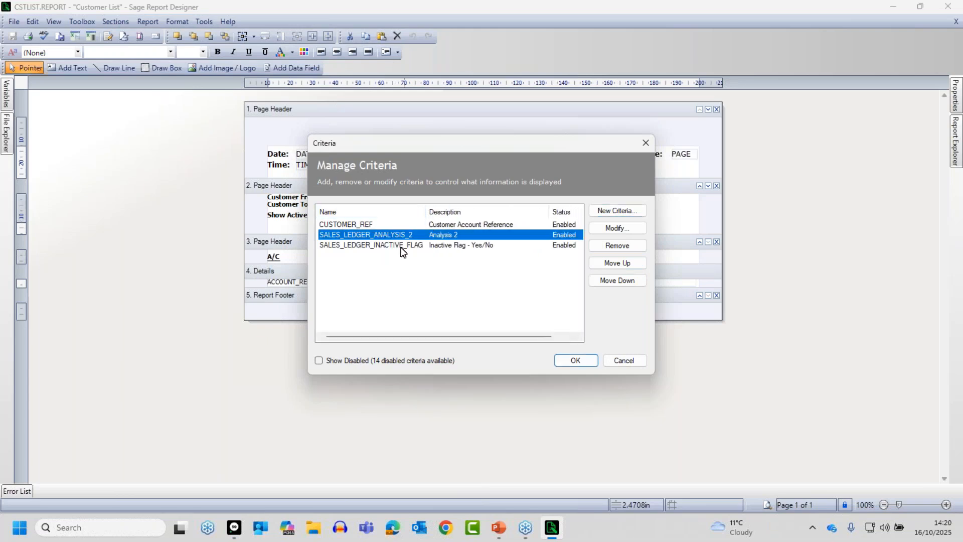
left_click(577, 357)
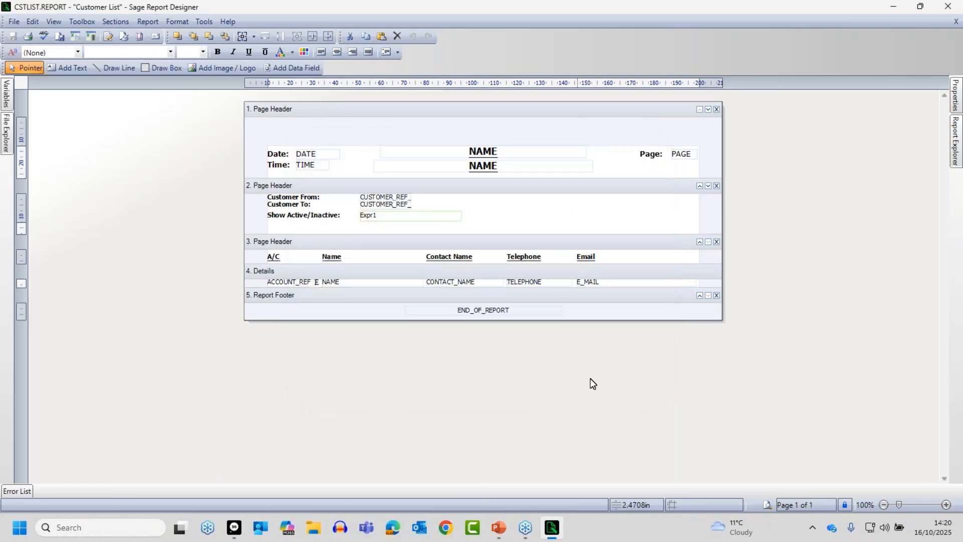
Step: Preview the report with the Analysis 2 criterion set to Is and the sales rep's first name as its value
left_click(766, 504)
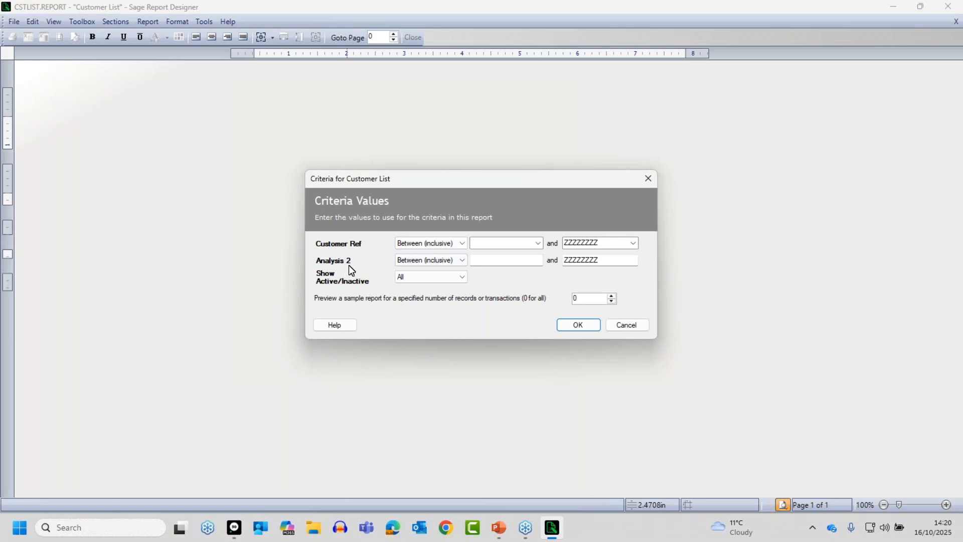
left_click(460, 260)
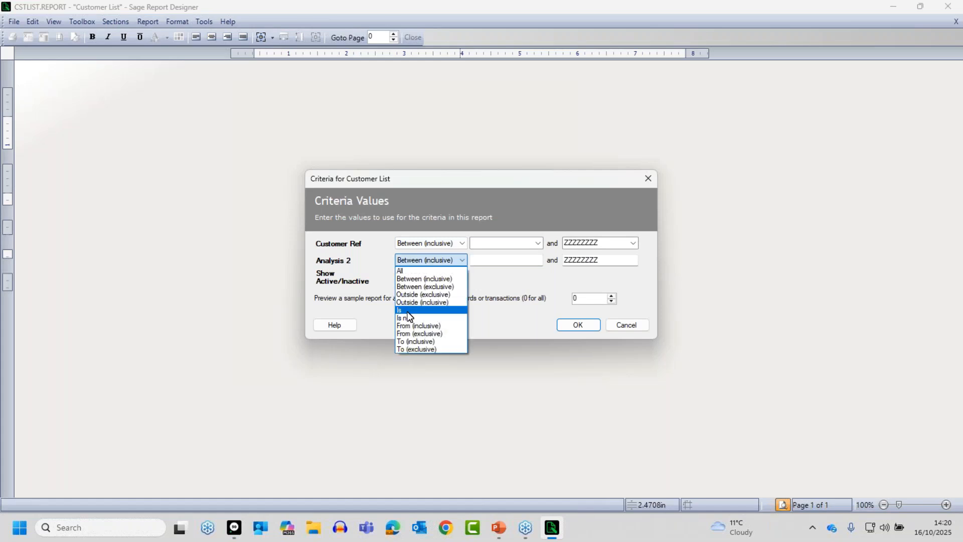
left_click(404, 310)
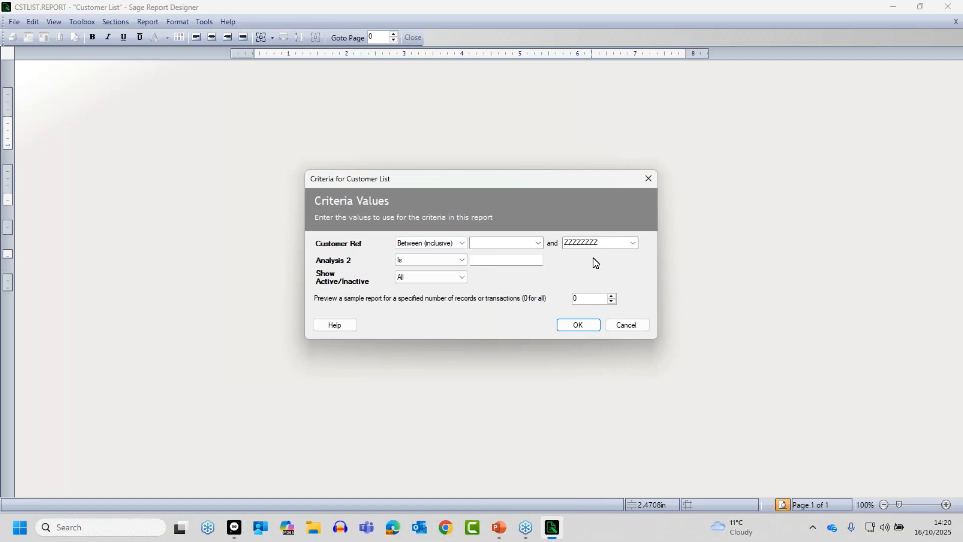
left_click(462, 260)
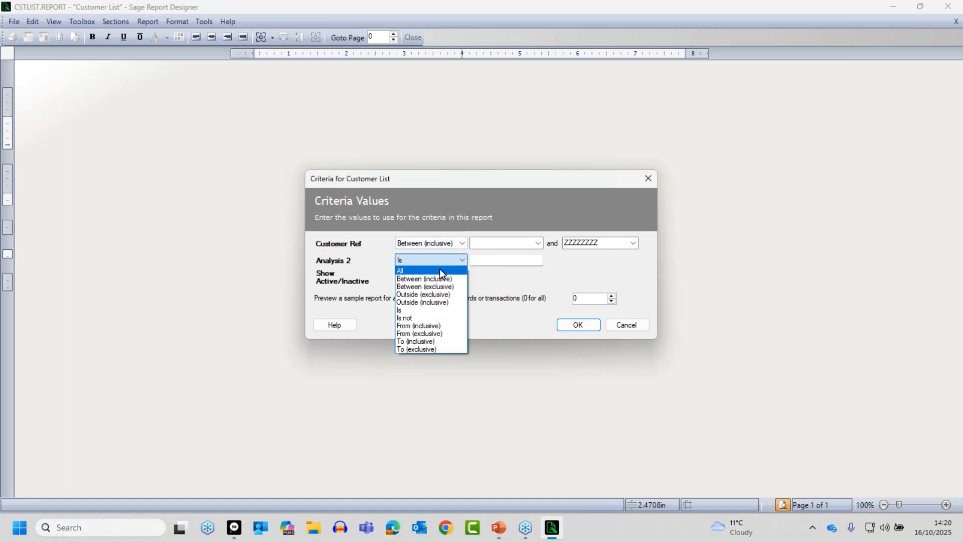
left_click(483, 272)
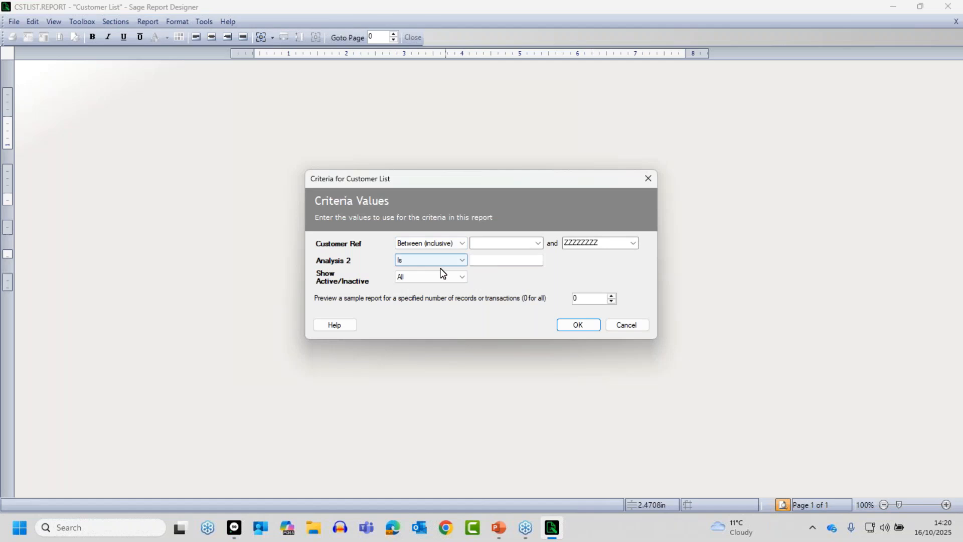
key("Tab")
type("Malo")
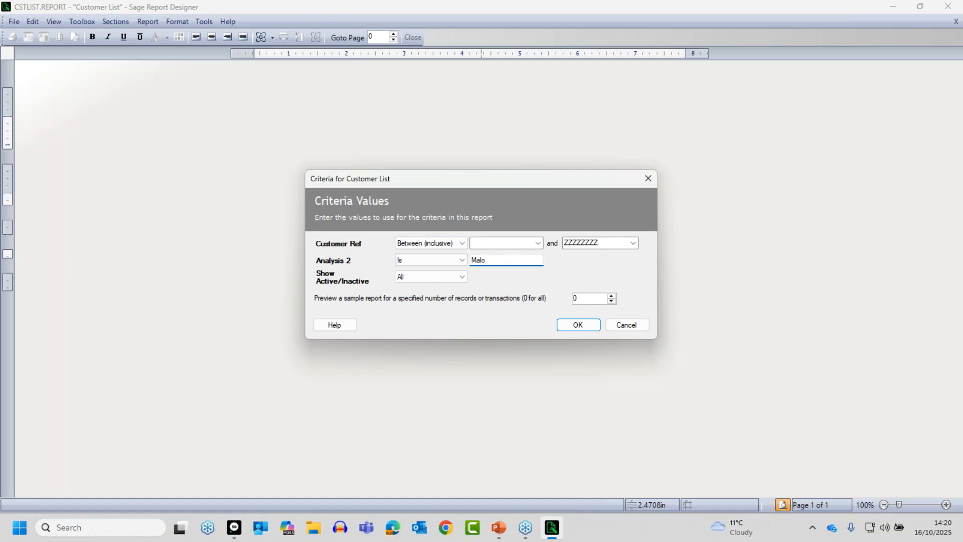
type("colm")
left_click(585, 329)
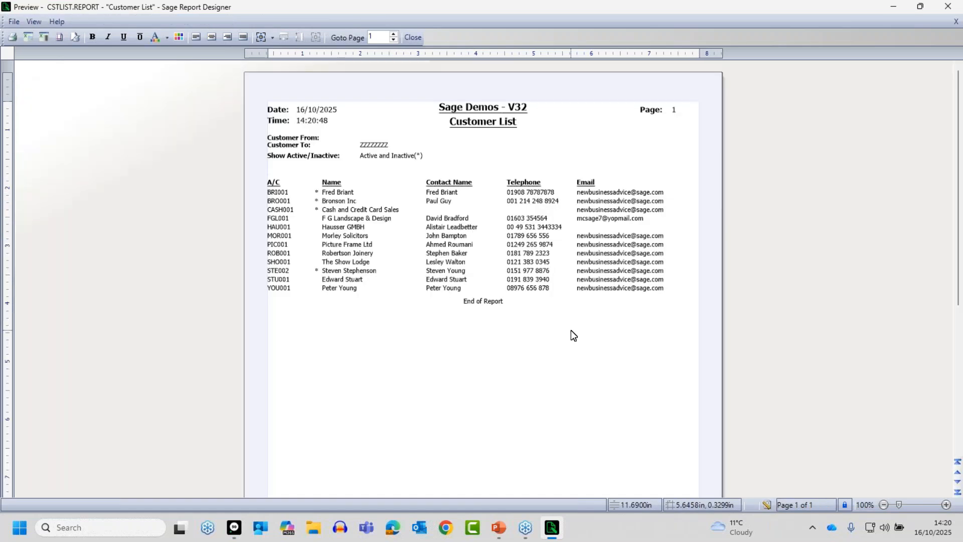
Step: Enlarge the filtered Customer List preview to 165% to examine the listed customers, and return to the report layout
left_click(945, 505)
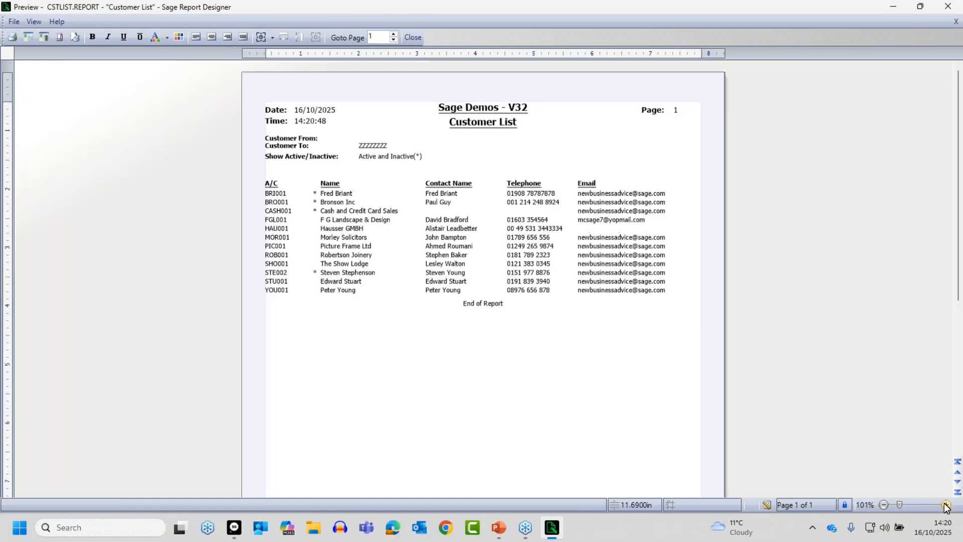
left_click(946, 505)
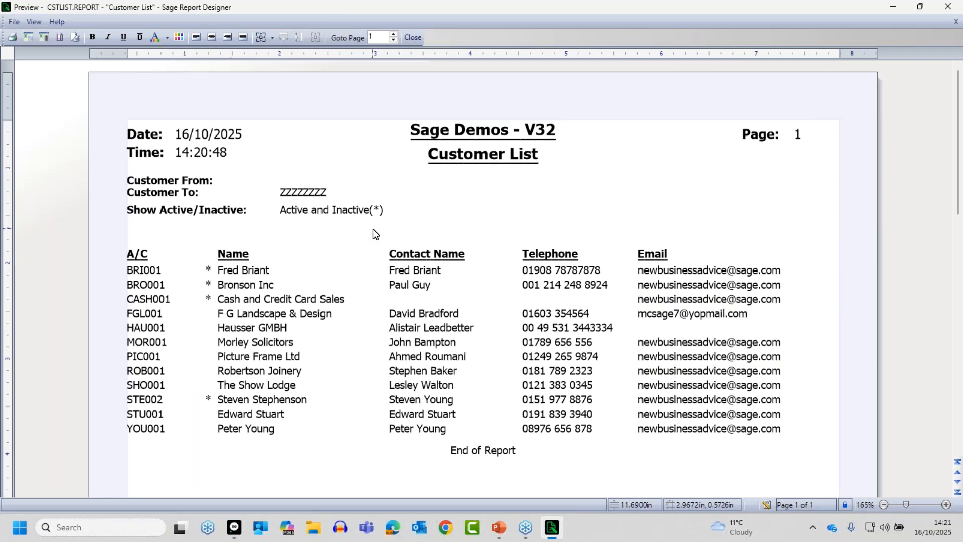
left_click(768, 504)
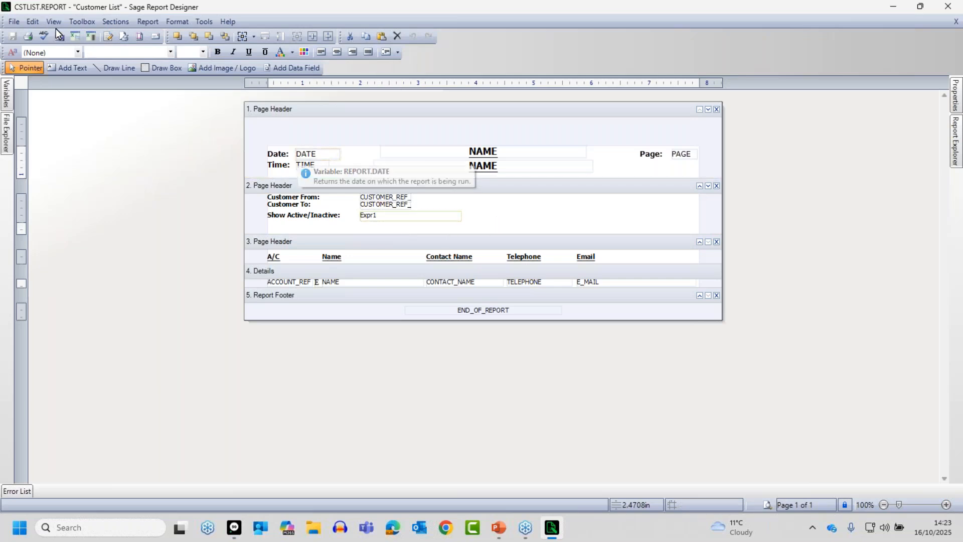
left_click(14, 22)
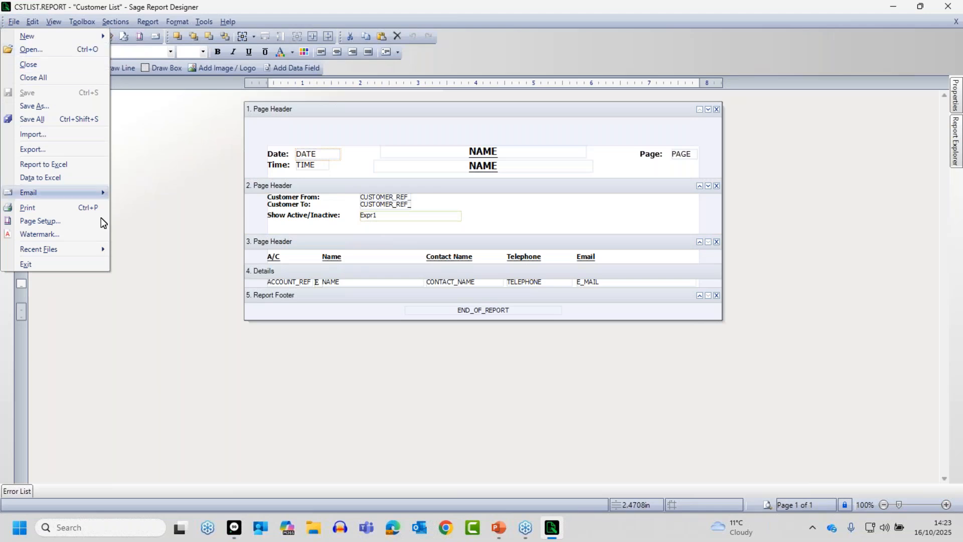
left_click(134, 315)
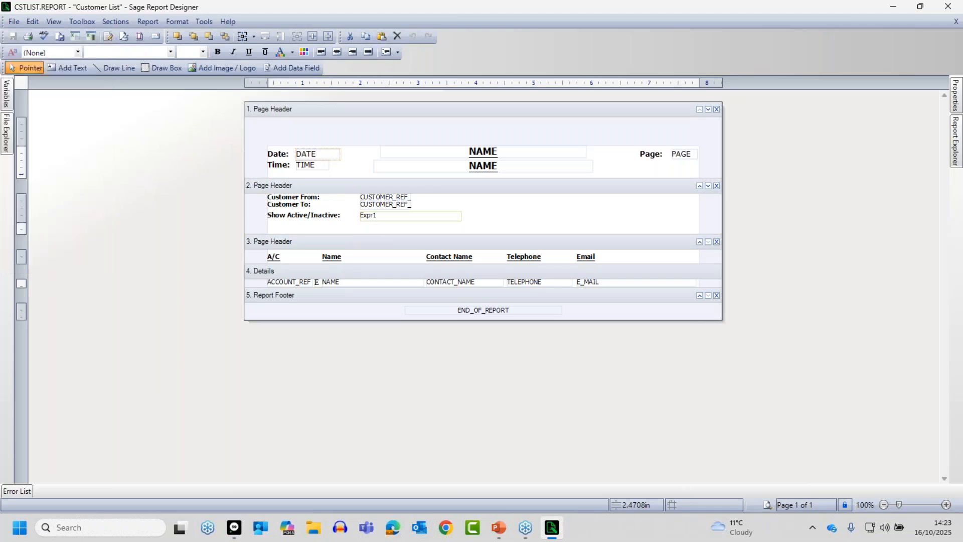
Step: Return to the Customer List layout and open the report's criteria list
key("alt+Tab")
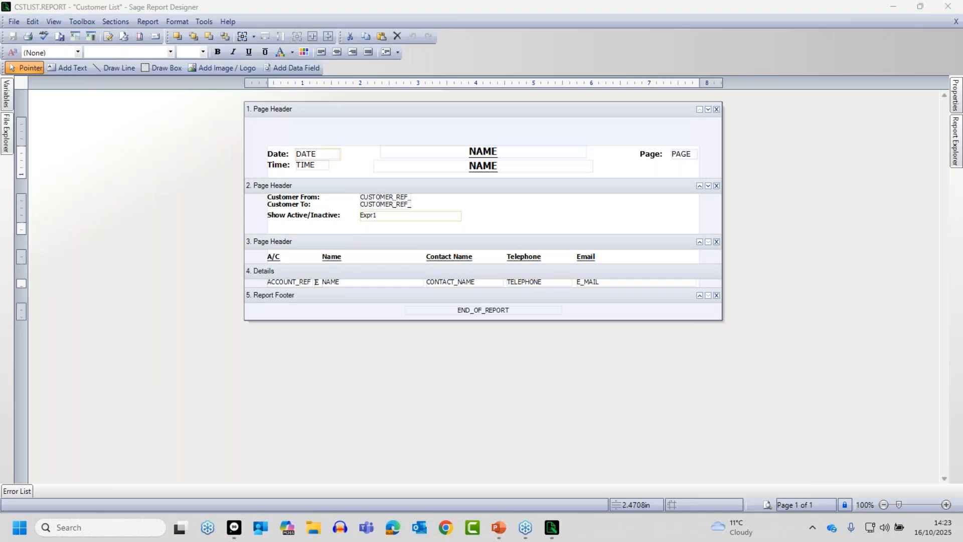
key("alt+r")
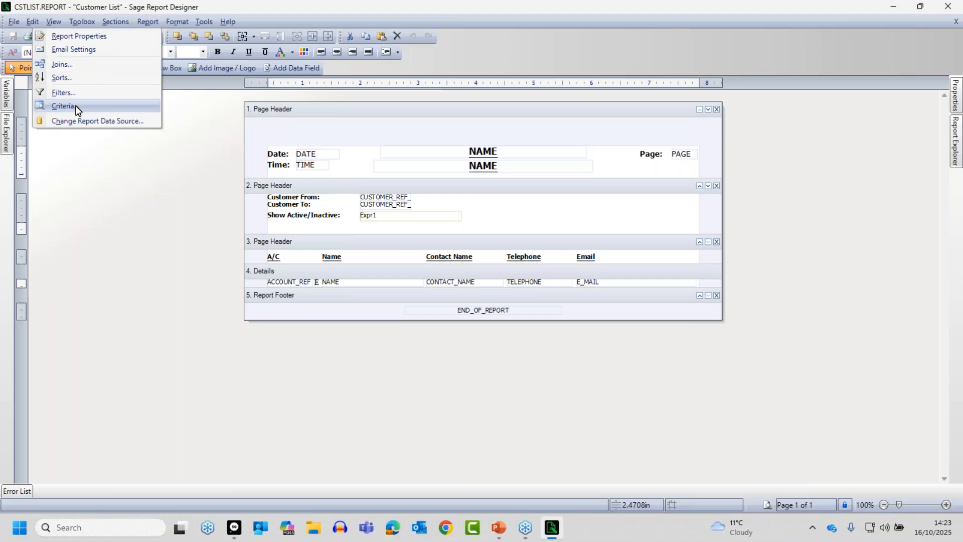